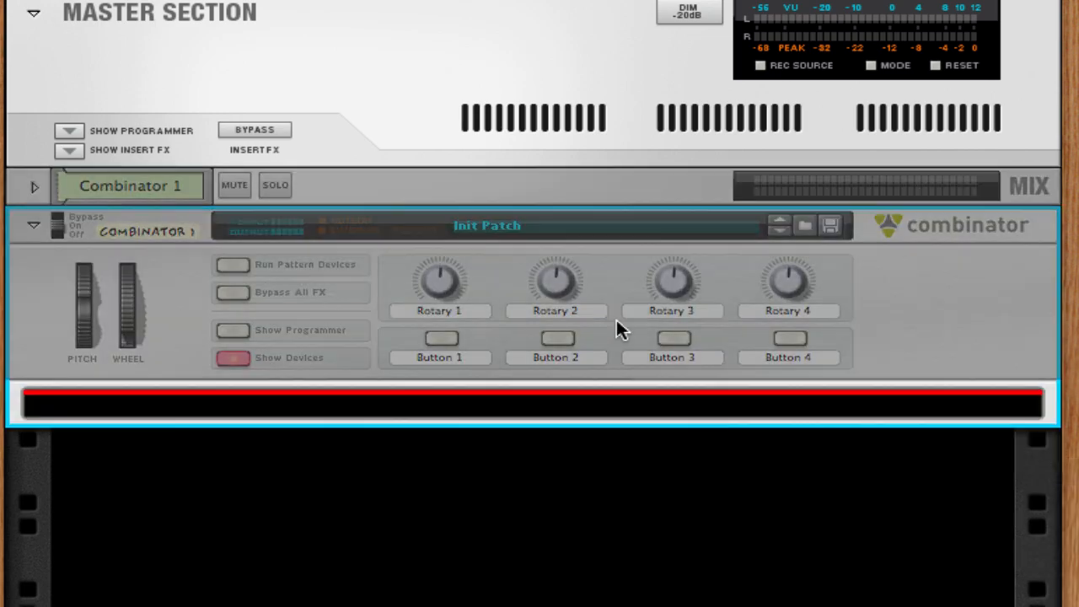
# - Add a SubTractor synthesizer inside the Combinator and set the phase mode of both oscillators to X
pyautogui.rightClick(388, 406)
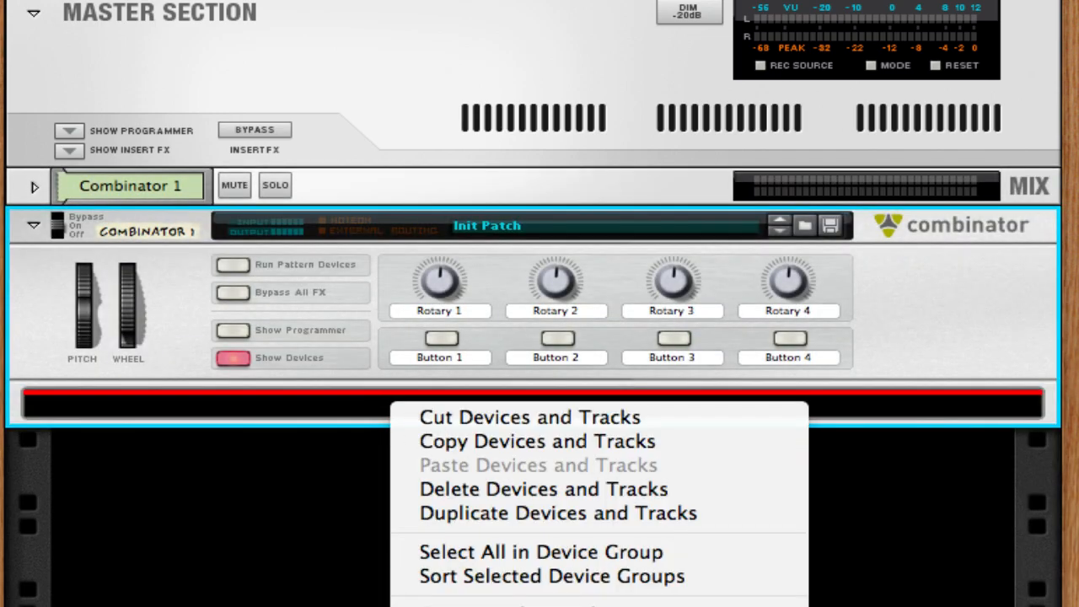
pyautogui.click(877, 603)
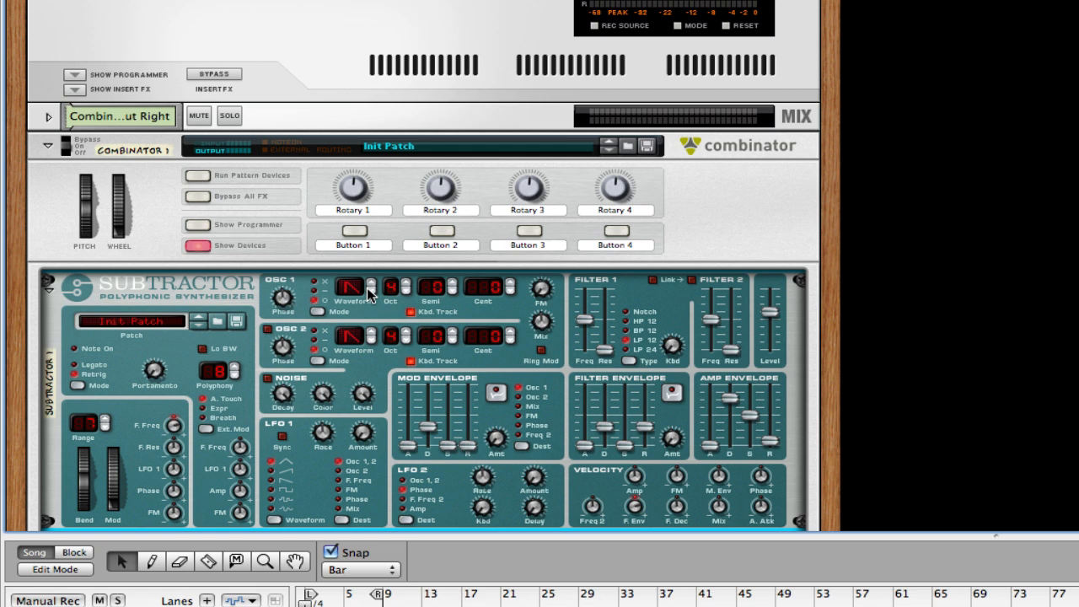
pyautogui.click(317, 312)
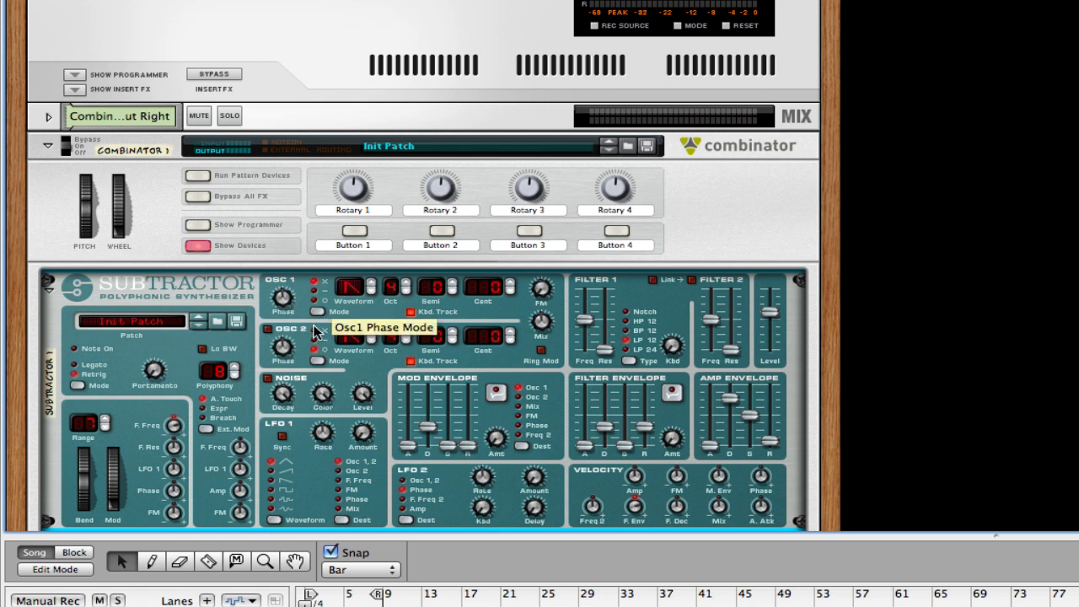
pyautogui.click(317, 361)
# - Set both SubTractor oscillators to octave 2, with oscillator 2 enabled and its phase raised slightly
pyautogui.click(405, 340)
pyautogui.click(406, 340)
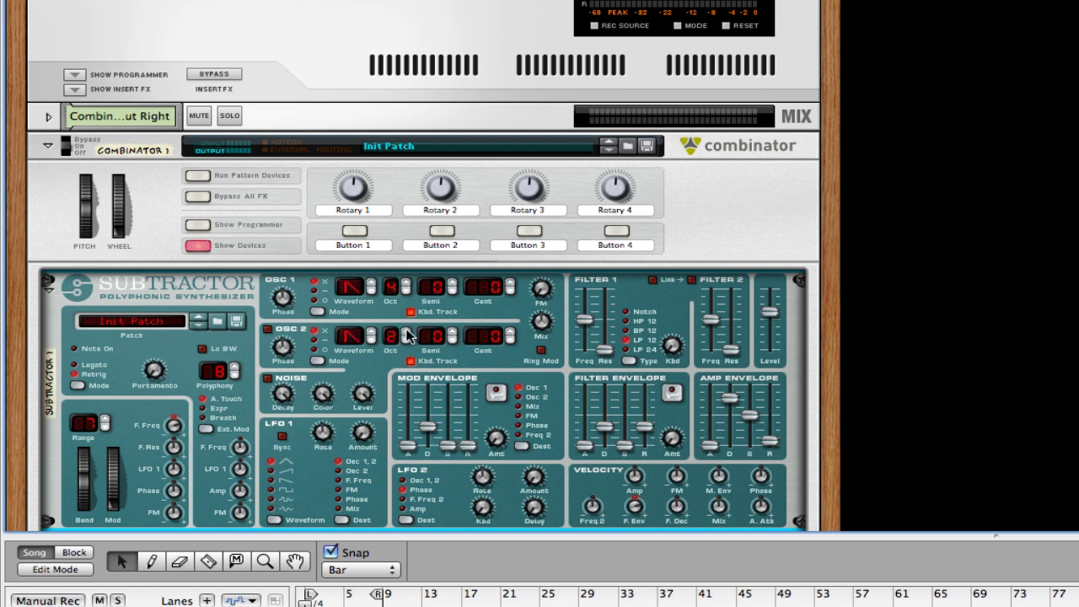
pyautogui.click(405, 293)
pyautogui.moveTo(287, 352); pyautogui.dragTo(285, 347)
# - Set the SubTractor's pitch bend range to 12 and its polyphony to 13
pyautogui.click(106, 418)
pyautogui.click(106, 418)
pyautogui.click(107, 417)
pyautogui.click(235, 367)
pyautogui.click(235, 368)
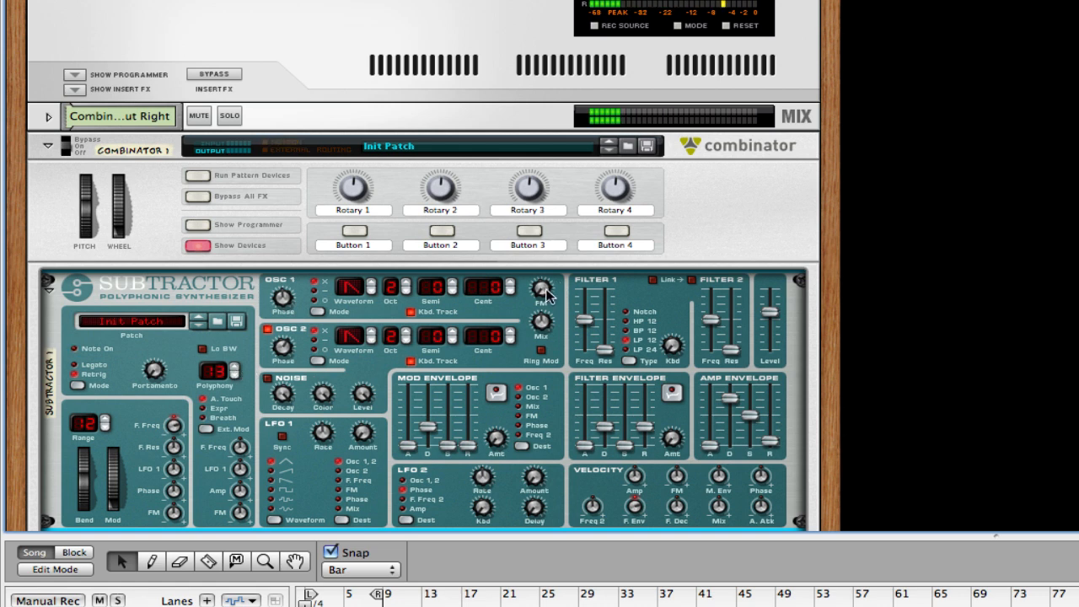
# - Detune SubTractor oscillator 2 to -3 cents
pyautogui.click(508, 333)
pyautogui.click(508, 333)
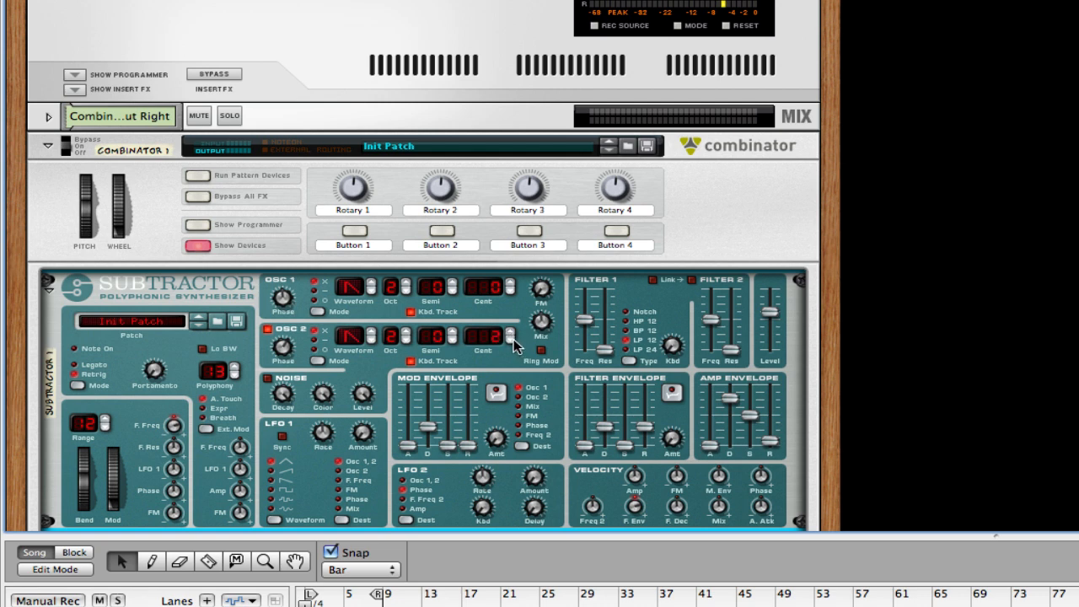
pyautogui.click(511, 340)
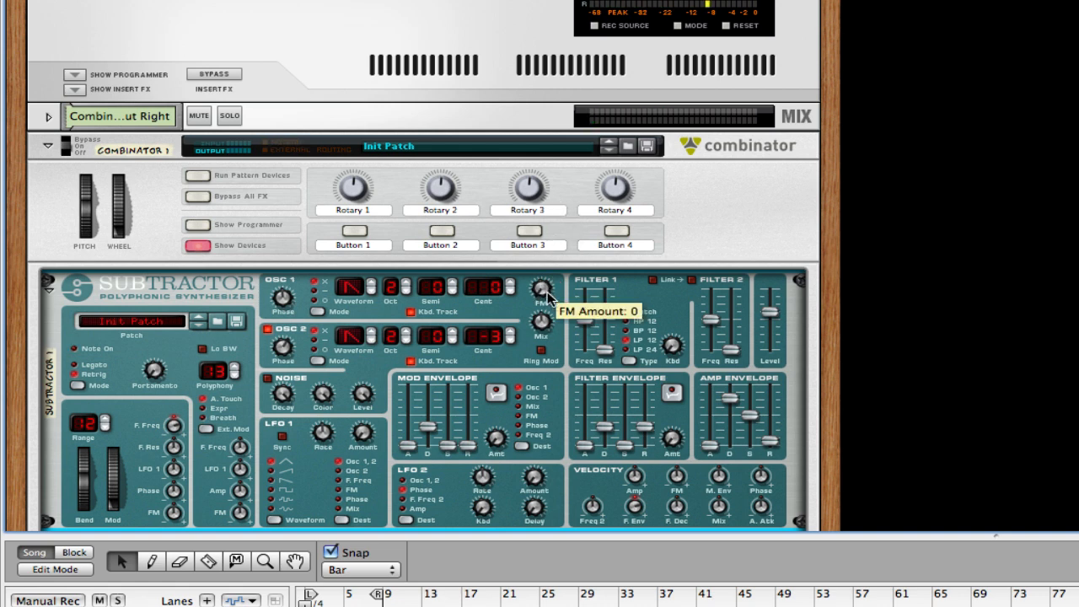
# - Try out the FM amount and the modulation wheel on the SubTractor
pyautogui.moveTo(547, 290); pyautogui.dragTo(551, 285)
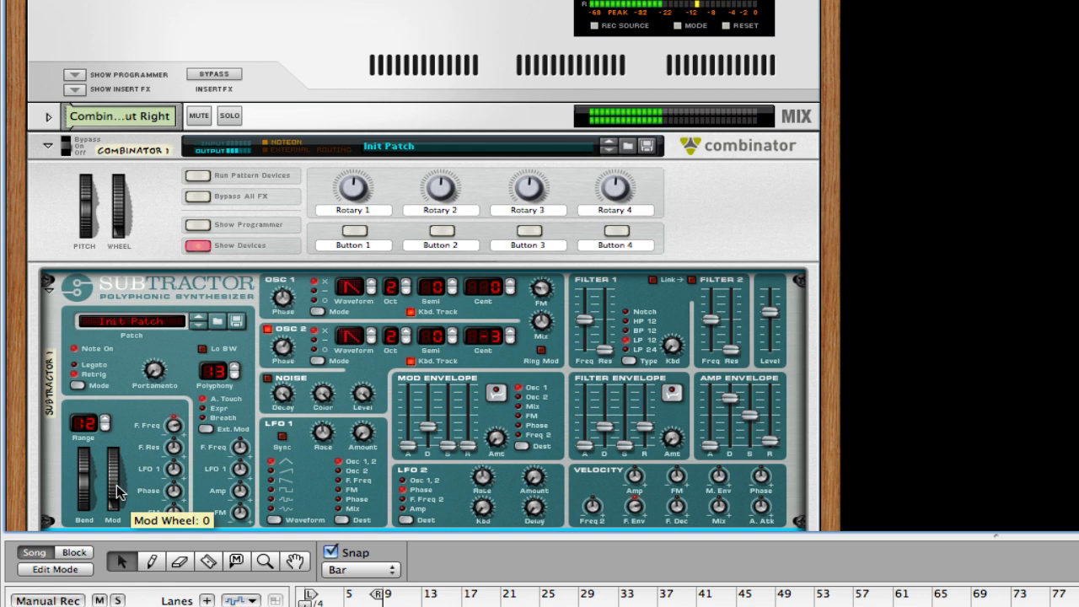
pyautogui.moveTo(117, 485); pyautogui.dragTo(111, 428)
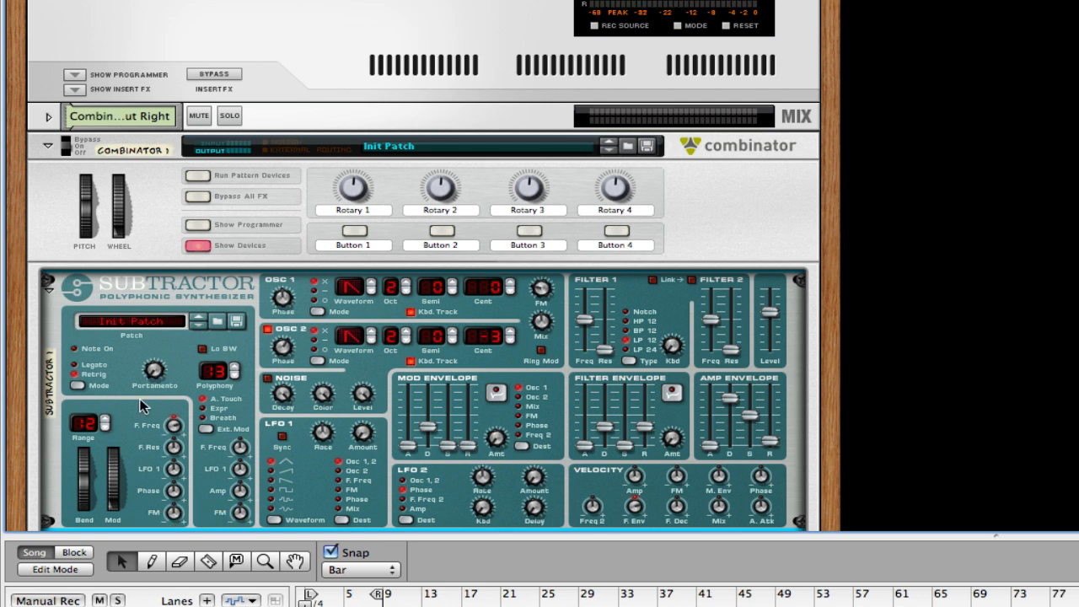
# - Add an RV7000 Advanced Reverb after the SubTractor, with decay at 5 and a mostly dry dry-wet balance
pyautogui.rightClick(139, 398)
pyautogui.moveTo(355, 595)
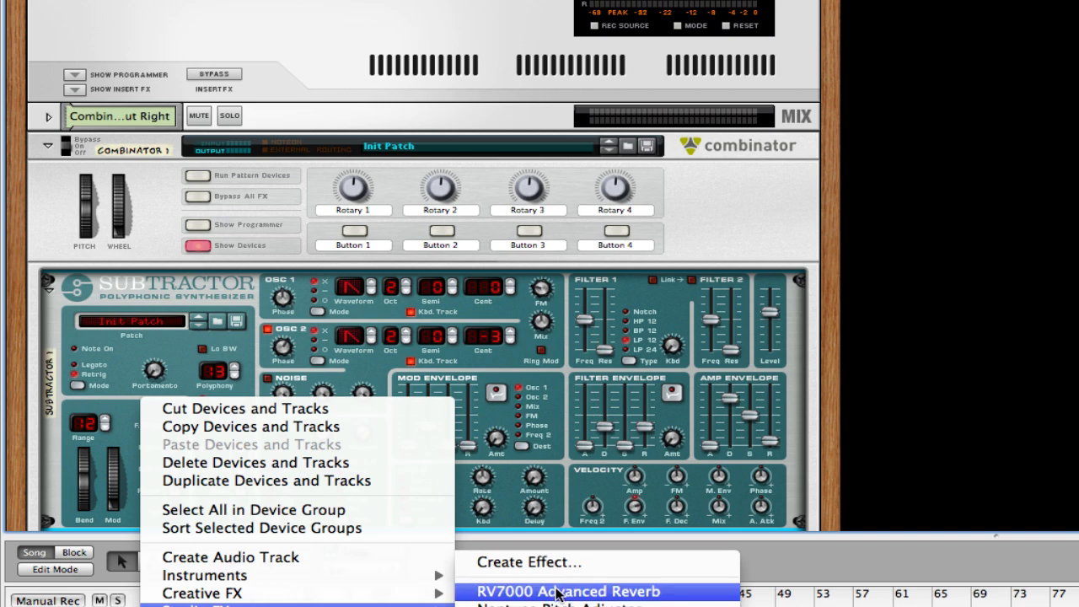
pyautogui.click(552, 586)
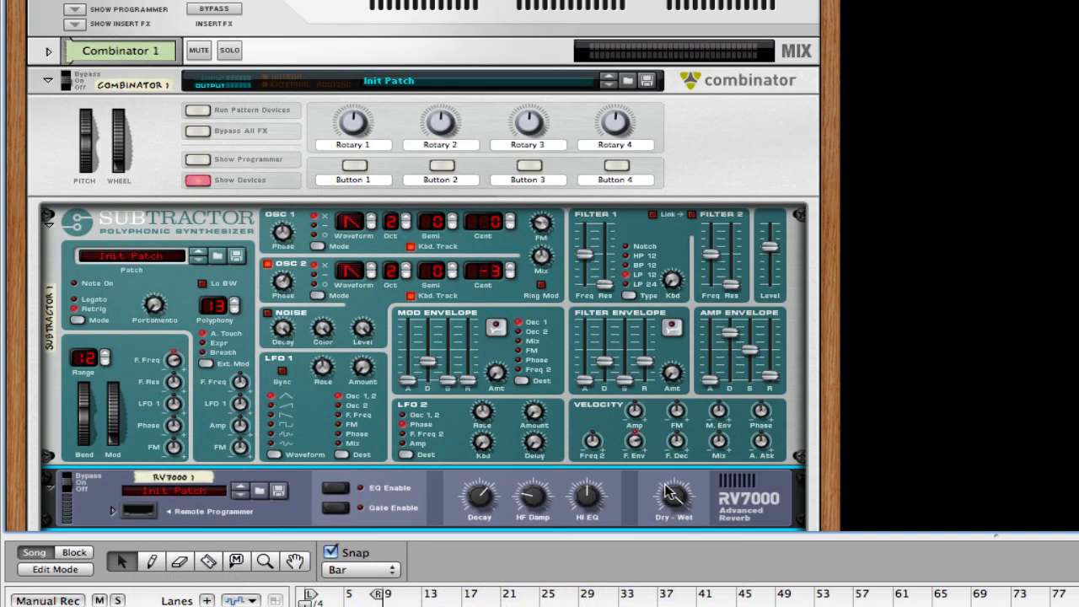
pyautogui.moveTo(664, 487); pyautogui.dragTo(658, 548)
pyautogui.moveTo(477, 497); pyautogui.dragTo(477, 539)
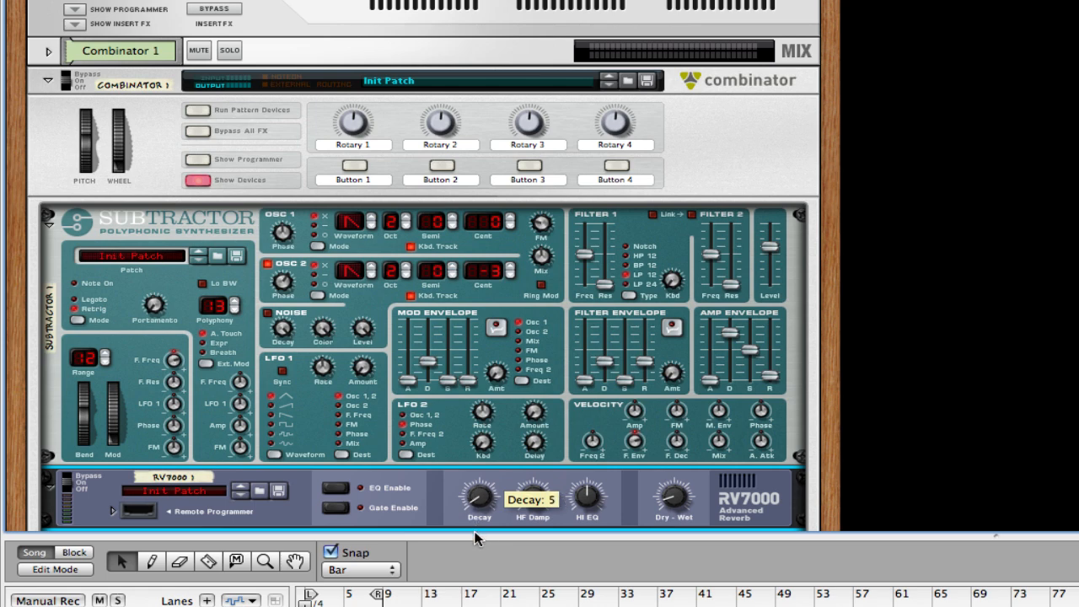
# - Enable the RV7000's EQ and set its reverb to the Plate algorithm with LF Damp 20 Hz and predelay 93 ms
pyautogui.click(336, 487)
pyautogui.click(116, 511)
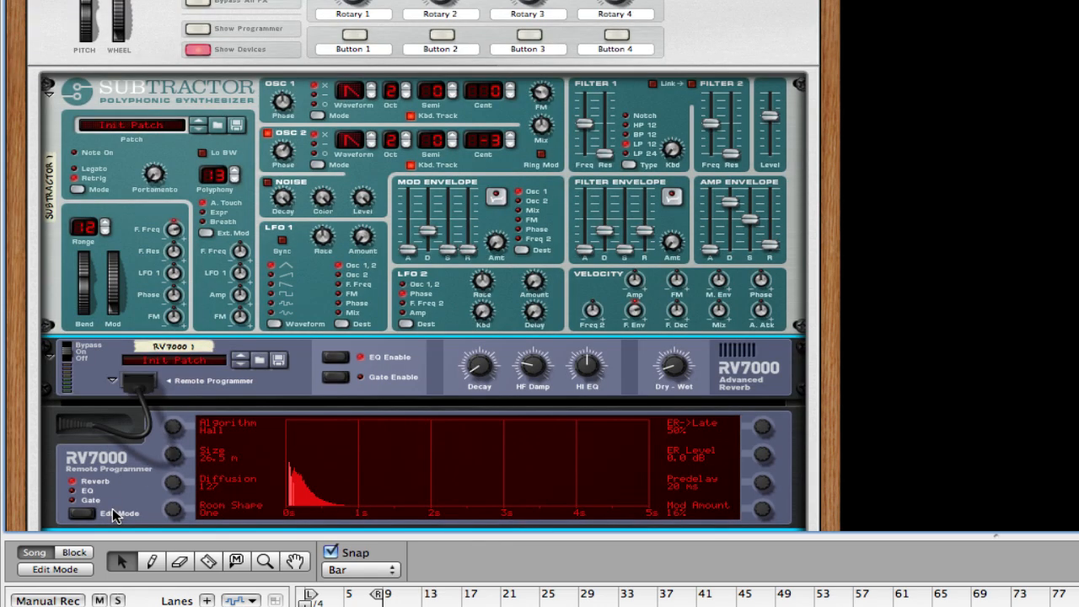
pyautogui.moveTo(173, 429); pyautogui.dragTo(173, 414)
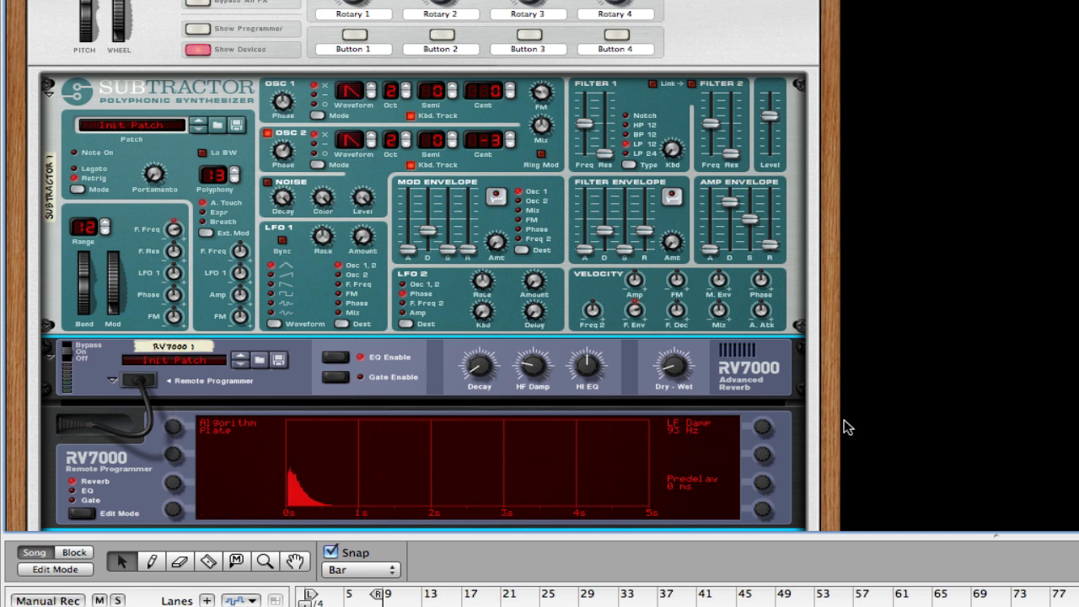
pyautogui.moveTo(772, 430); pyautogui.dragTo(764, 460)
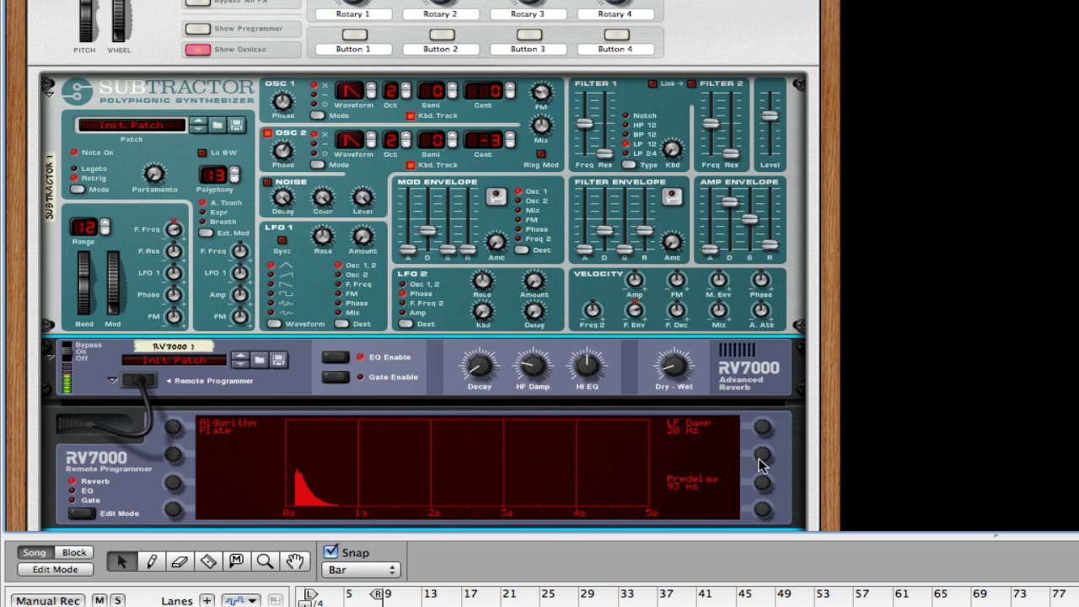
# - Add a Scream 4 distortion after the RV7000, followed by an MClass Maximizer at the end of the chain
pyautogui.rightClick(723, 369)
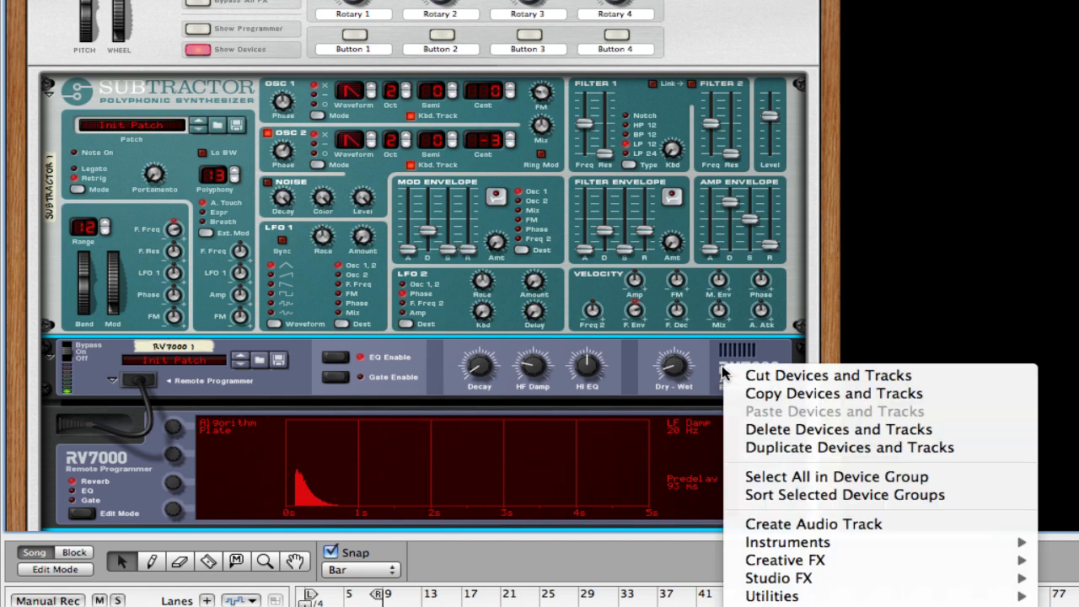
pyautogui.moveTo(982, 560)
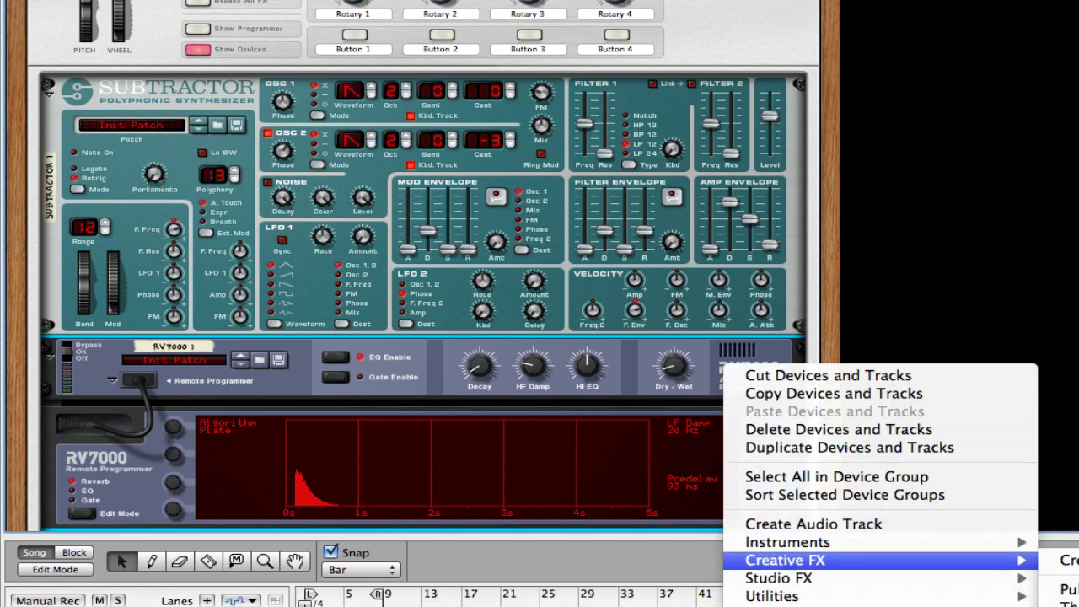
pyautogui.click(1067, 605)
pyautogui.rightClick(716, 435)
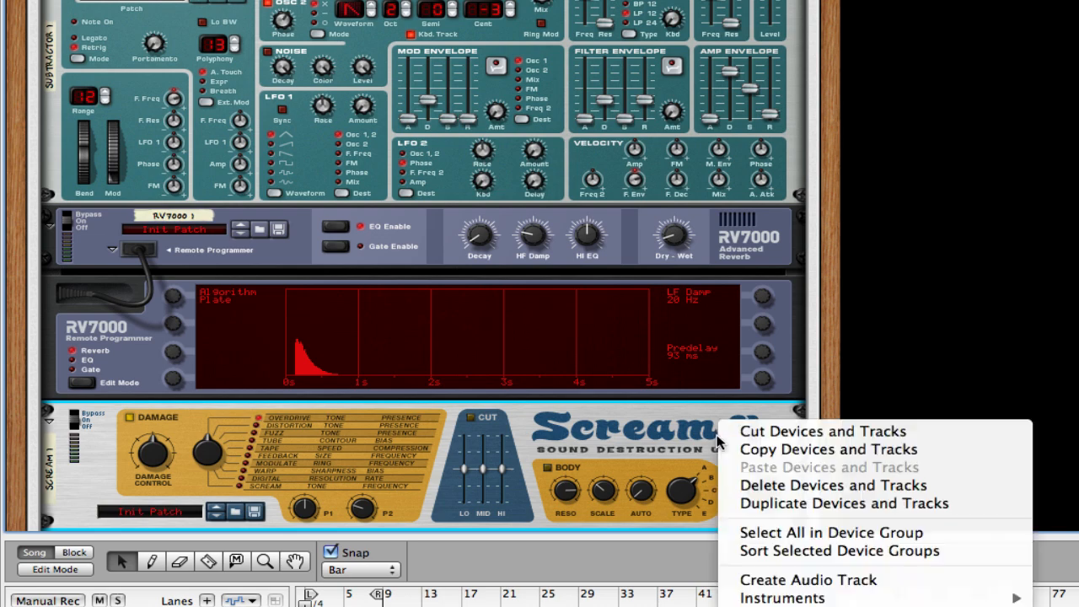
pyautogui.moveTo(783, 605)
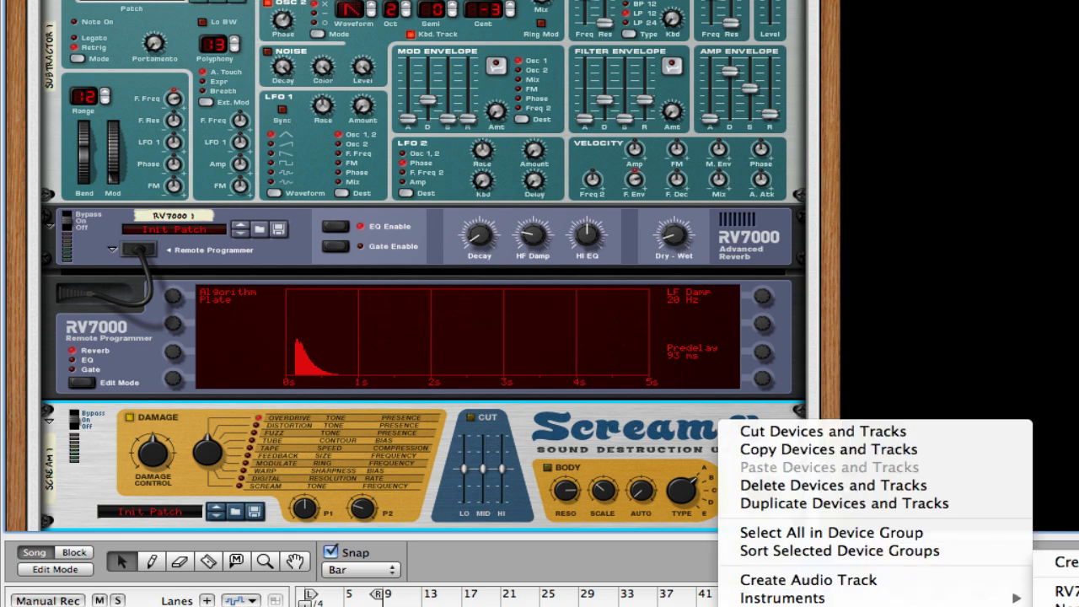
pyautogui.click(1069, 605)
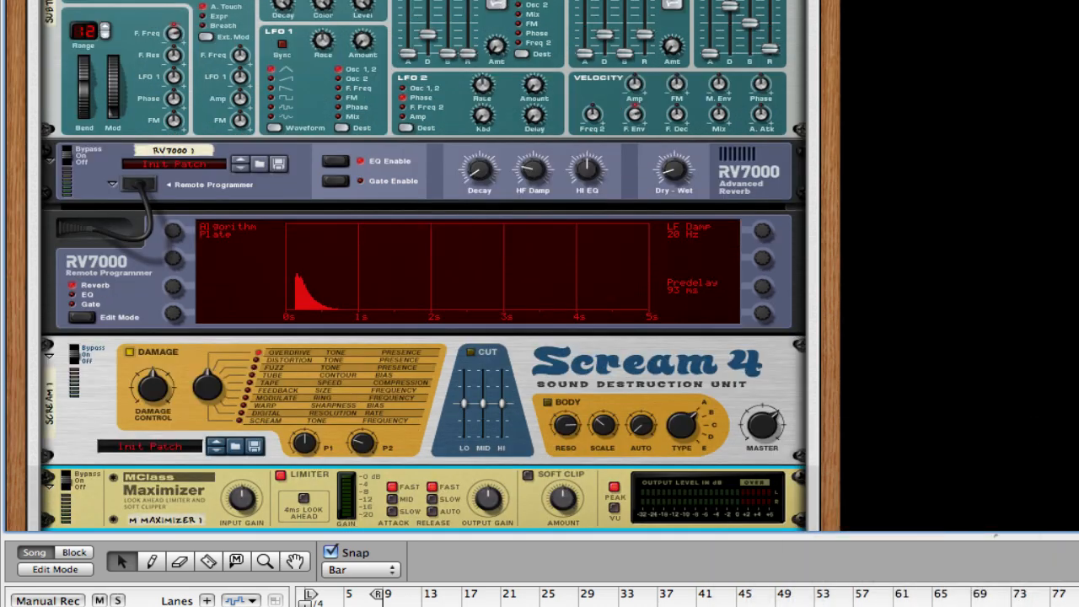
# - Insert an MClass Equalizer between the Scream 4 and the Maximizer
pyautogui.rightClick(719, 372)
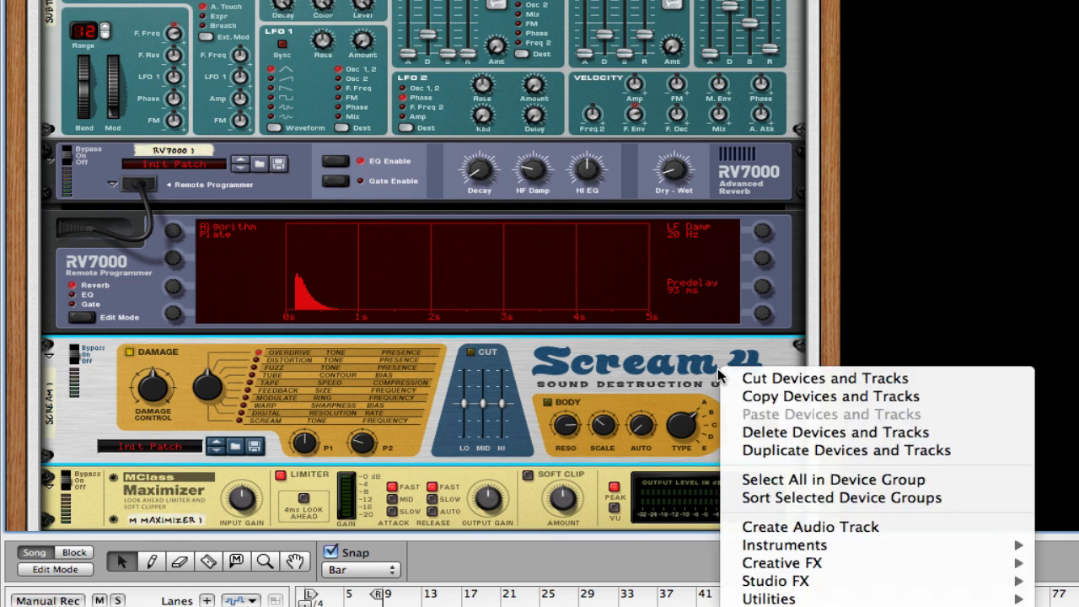
pyautogui.moveTo(911, 570)
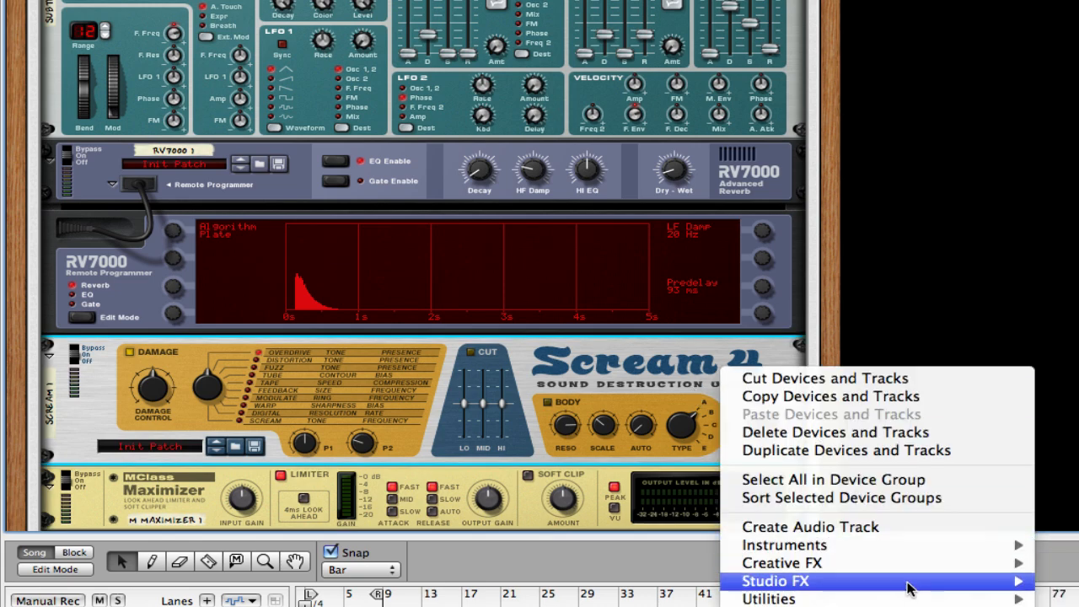
pyautogui.click(1068, 605)
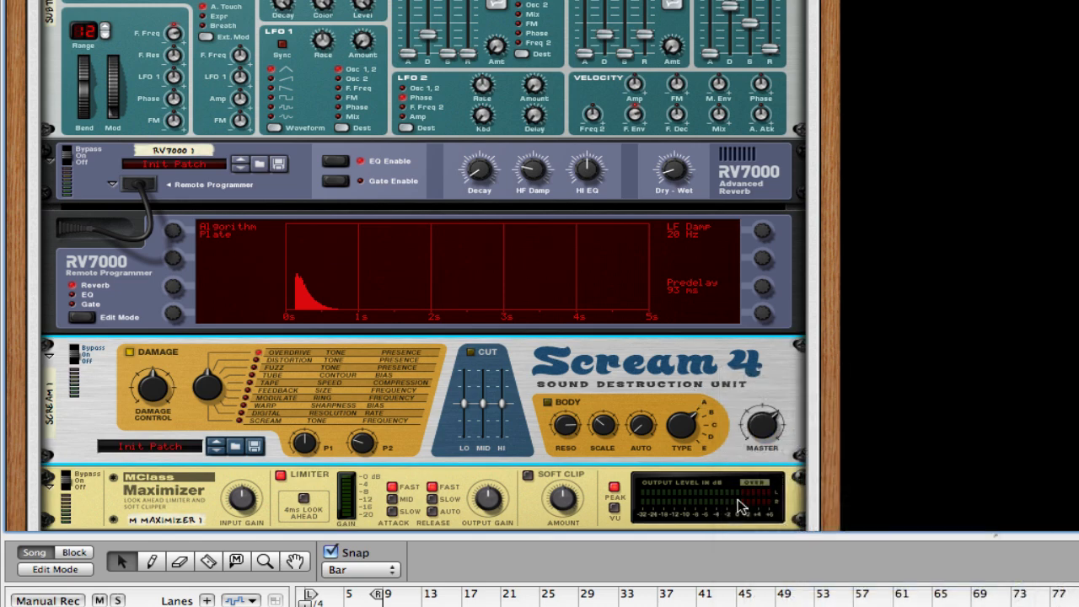
# - Enable both parametric bands on the equalizer and cut deep, narrow notches at about 220 Hz and 2.5 kHz
pyautogui.click(578, 413)
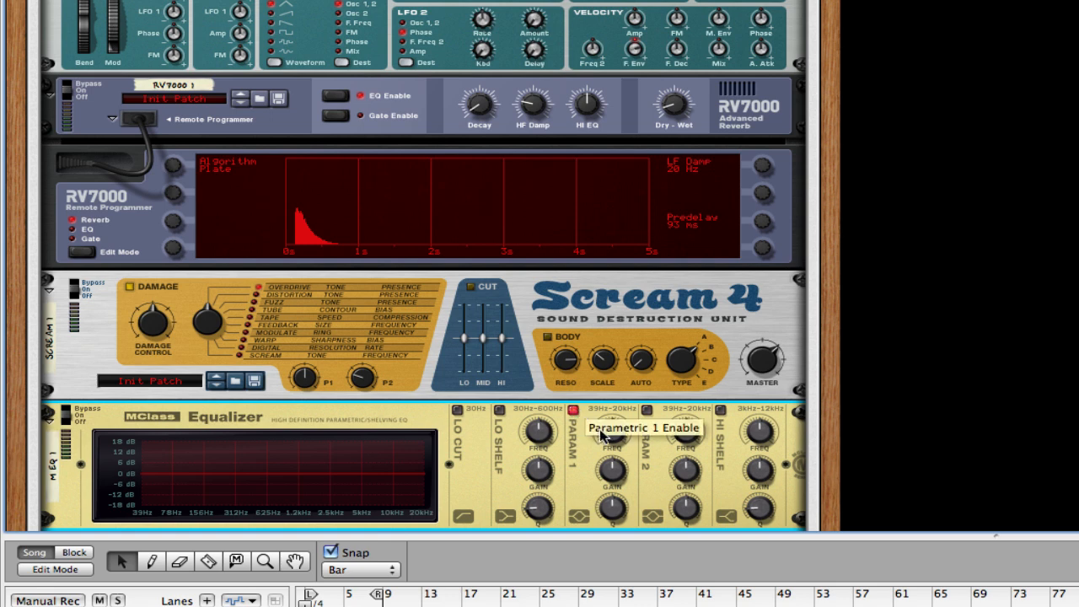
pyautogui.moveTo(612, 430); pyautogui.dragTo(611, 482)
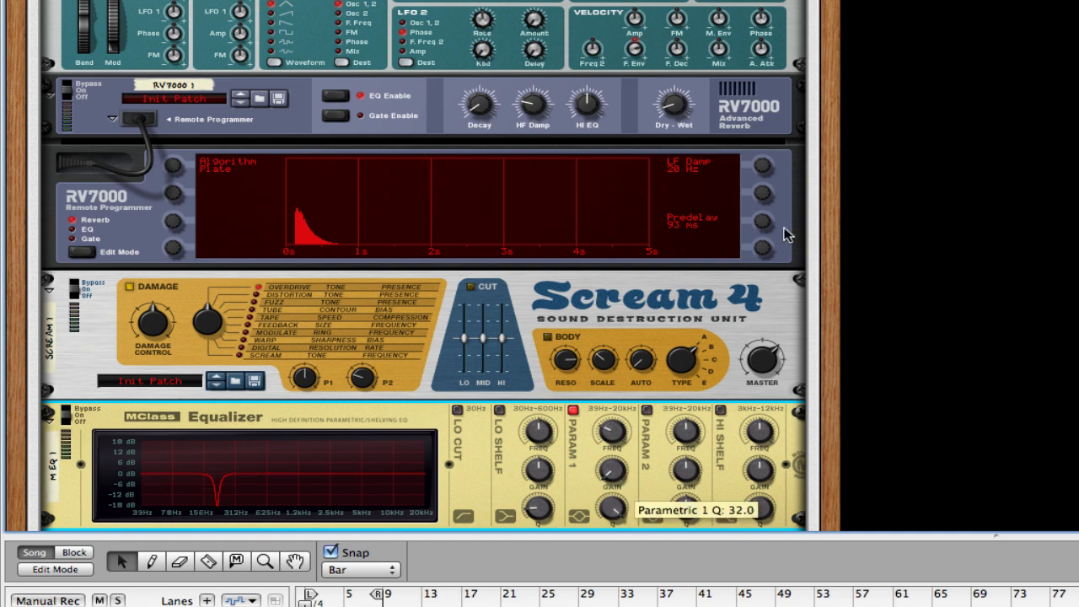
pyautogui.click(647, 410)
pyautogui.moveTo(693, 436); pyautogui.dragTo(689, 430)
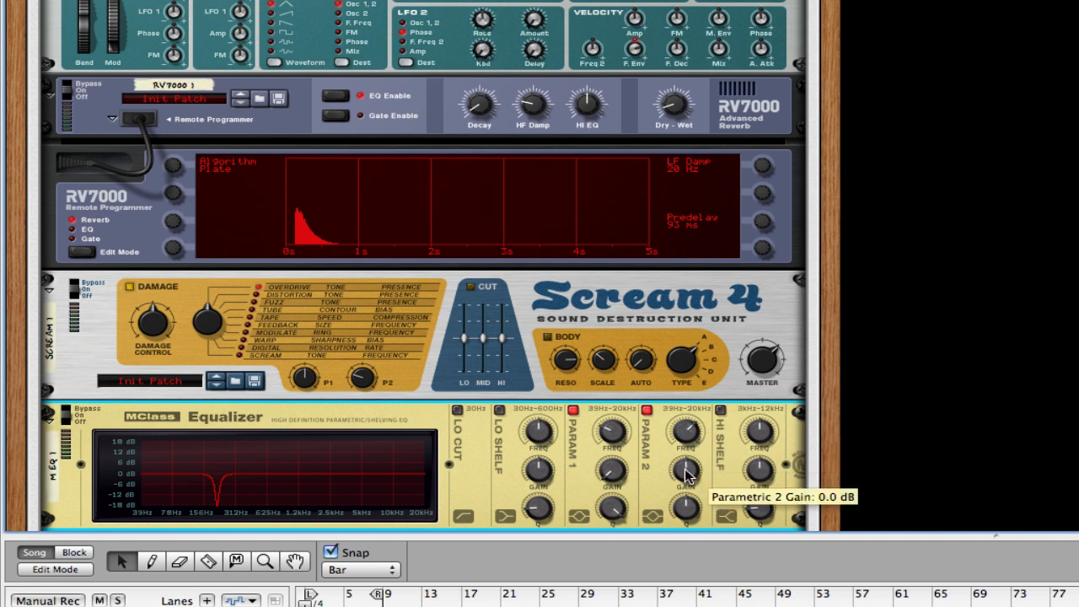
pyautogui.moveTo(686, 477); pyautogui.dragTo(686, 501)
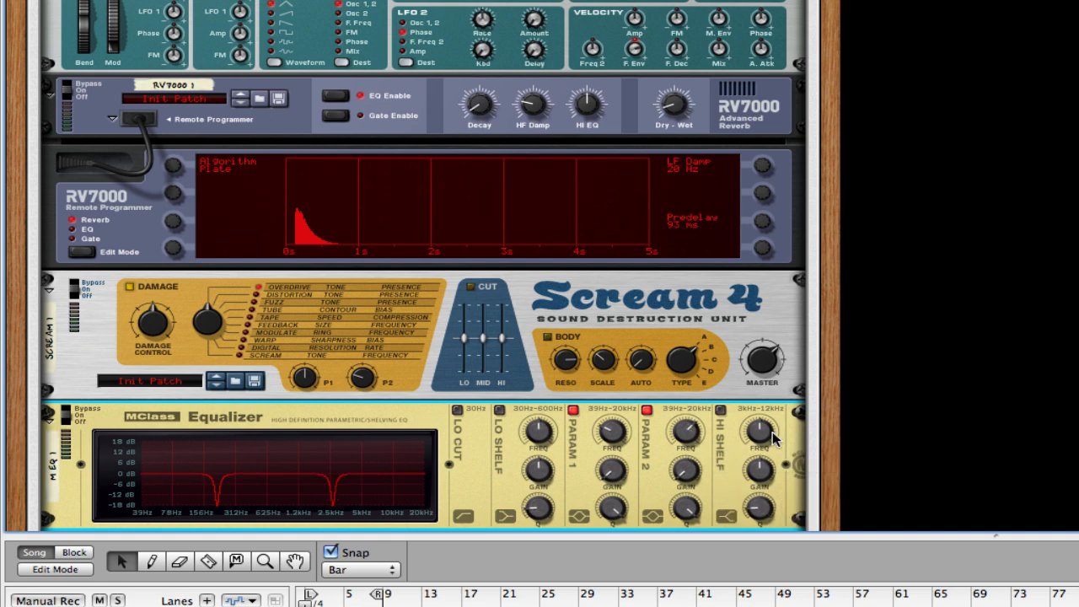
# - Enable the equalizer's Hi Shelf band at its lowest frequency and boost its gain slightly
pyautogui.click(720, 410)
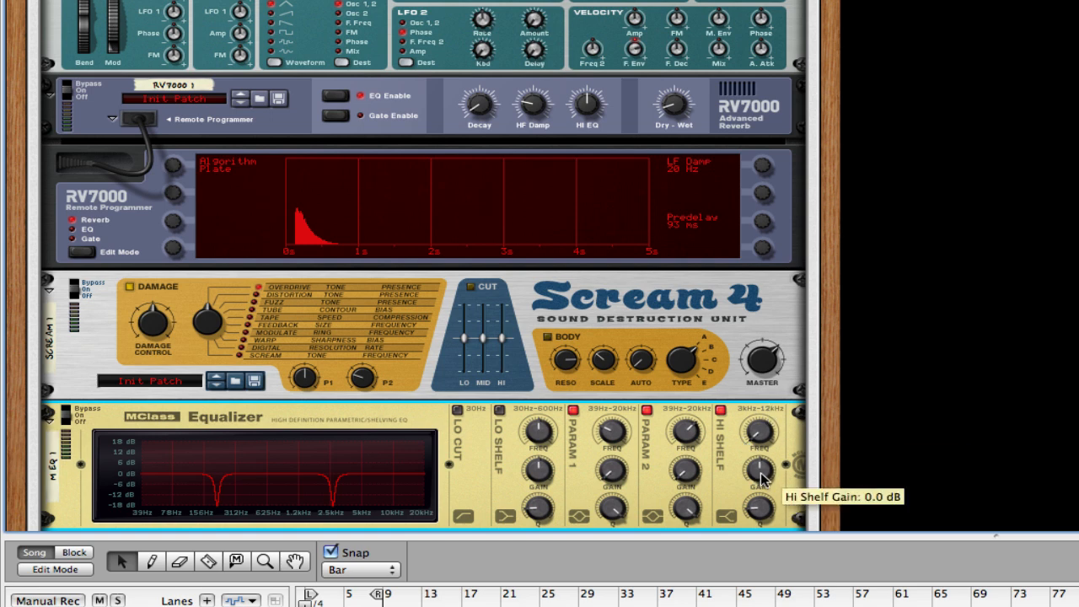
pyautogui.moveTo(760, 466); pyautogui.dragTo(761, 469)
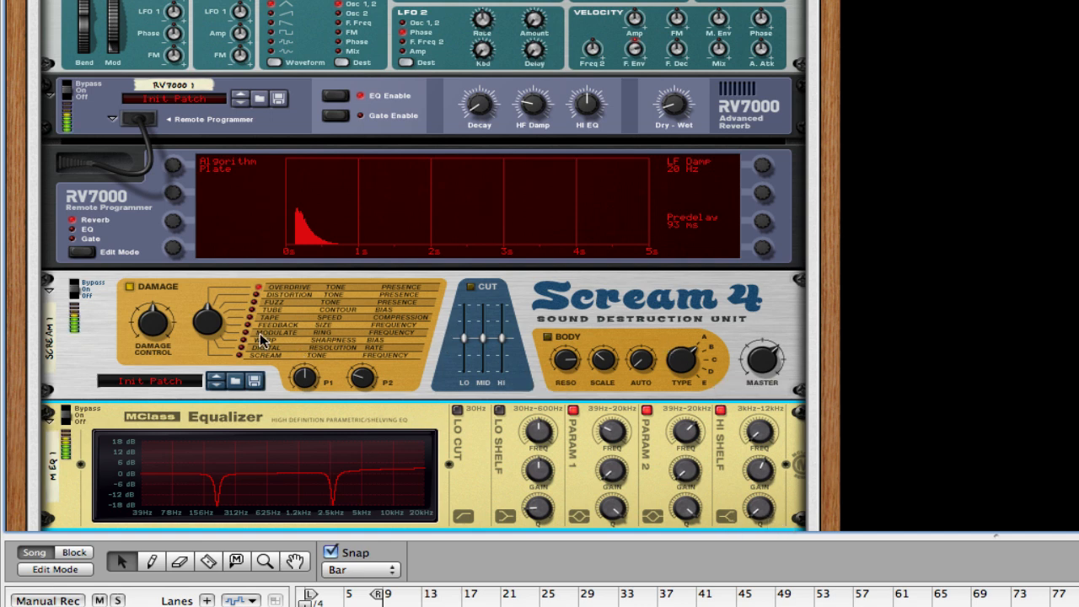
# - Compare damage types on the Scream 4, including Fuzz, and set it to Modulate
pyautogui.scroll(-3, 251, 325)
pyautogui.scroll(1, 250, 325)
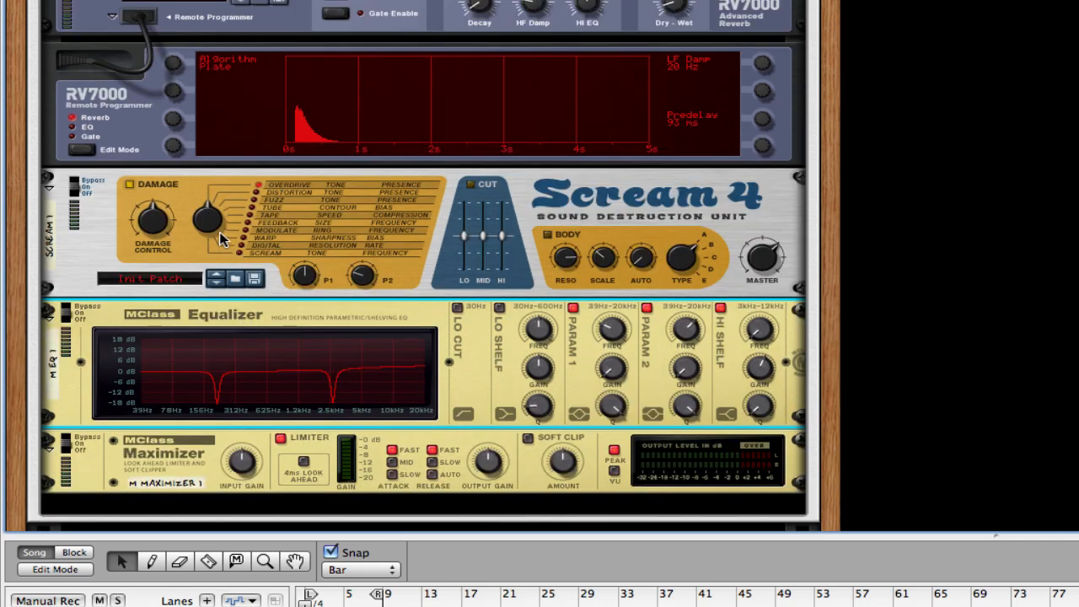
pyautogui.moveTo(215, 223); pyautogui.dragTo(215, 218)
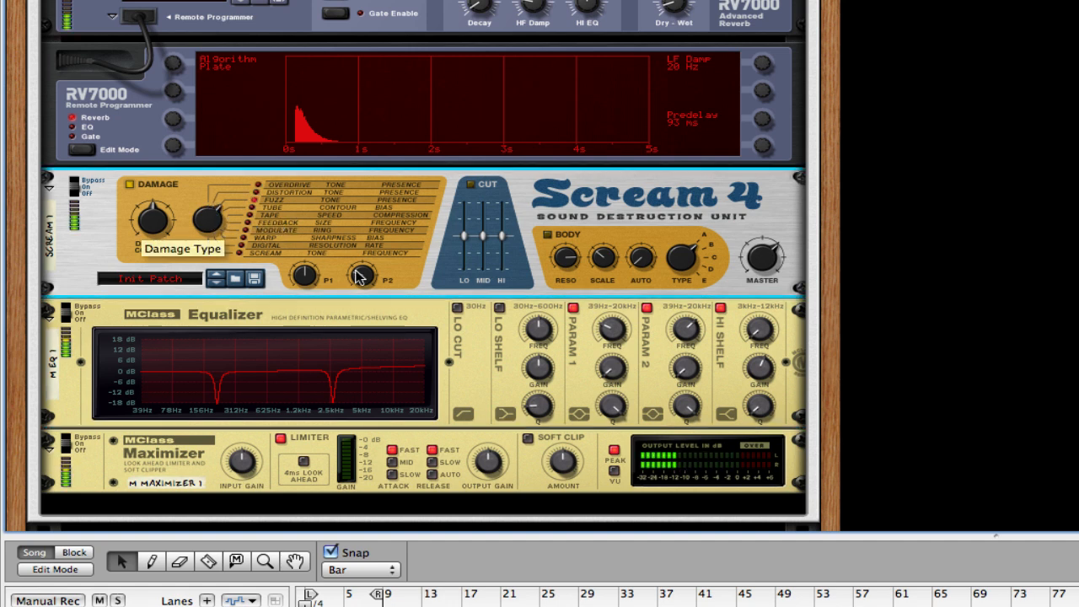
pyautogui.moveTo(361, 275); pyautogui.dragTo(339, 275)
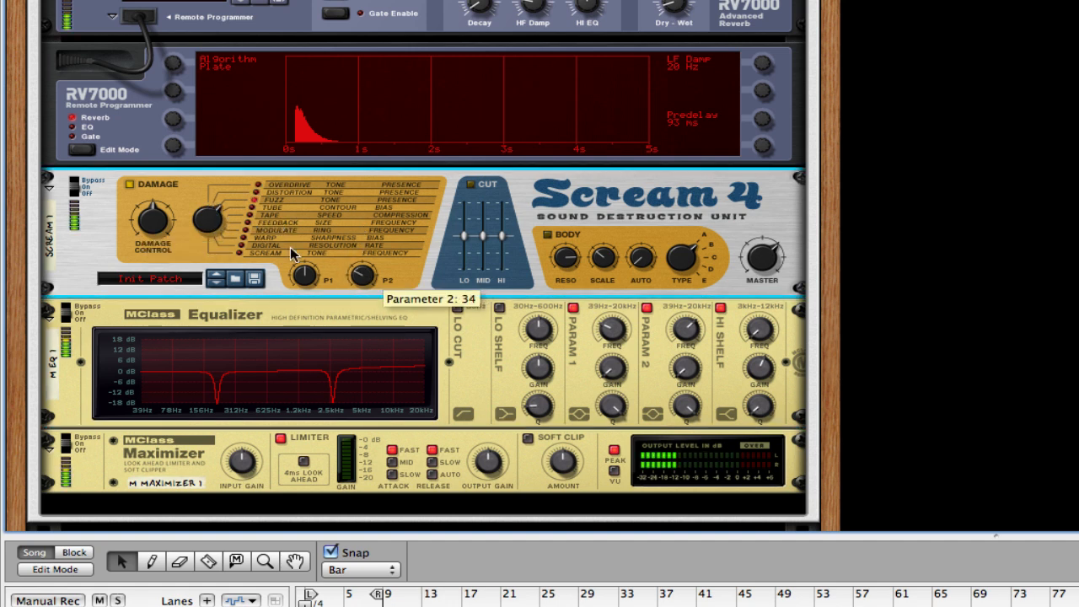
pyautogui.moveTo(212, 221); pyautogui.dragTo(219, 191)
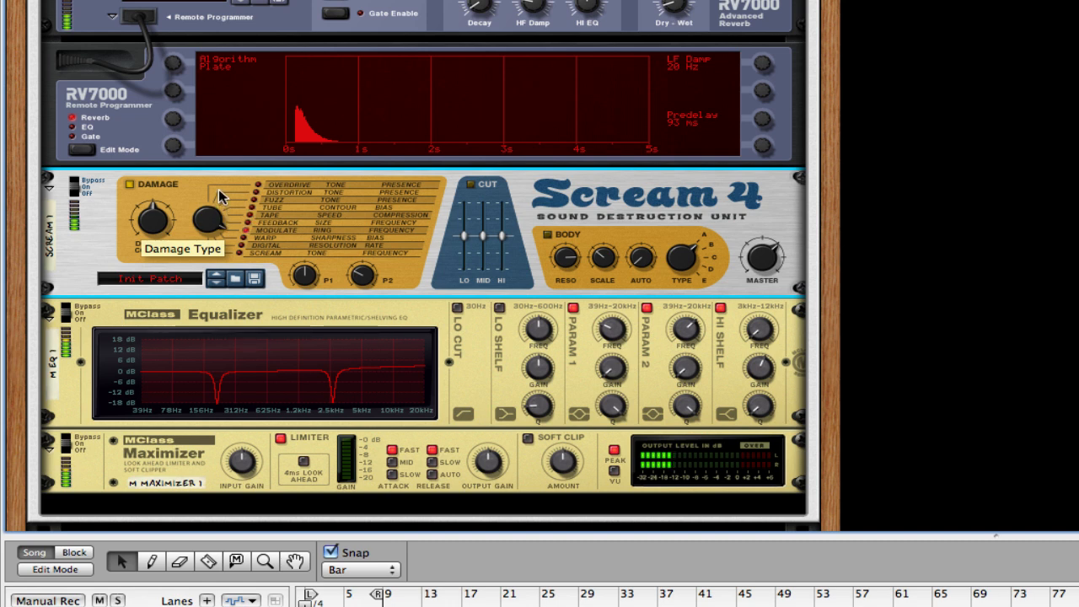
pyautogui.moveTo(219, 189)
pyautogui.mouseDown()
pyautogui.moveTo(226, 172)
pyautogui.moveTo(215, 219)
pyautogui.moveTo(212, 186)
pyautogui.mouseUp()
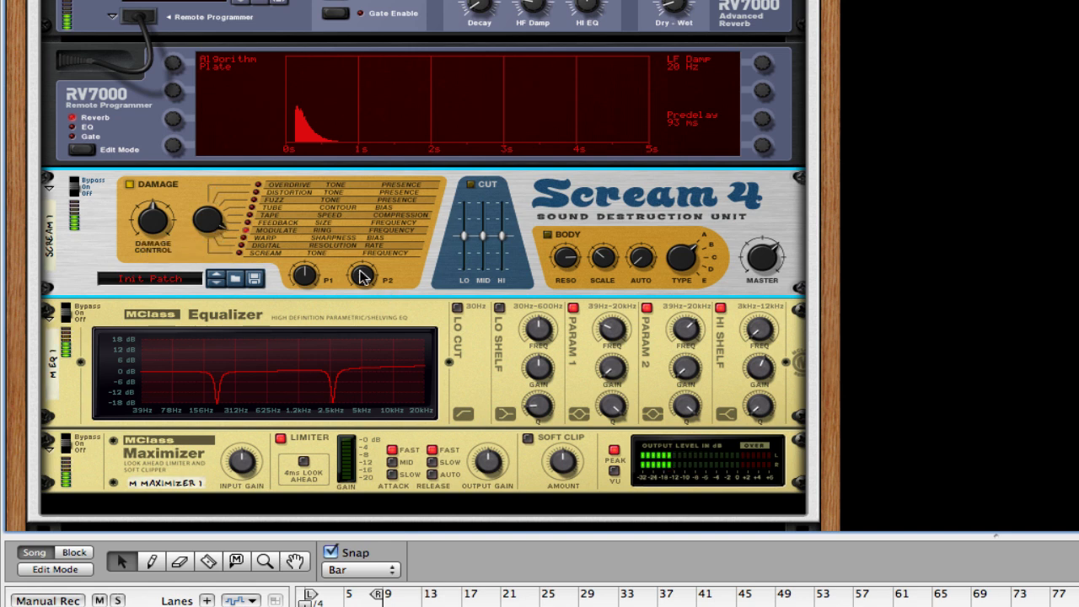
# - Raise the Scream 4's parameter 1 well above centre and set parameter 2 to 103
pyautogui.moveTo(363, 274); pyautogui.dragTo(356, 332)
pyautogui.moveTo(305, 277); pyautogui.dragTo(307, 247)
pyautogui.moveTo(364, 277); pyautogui.dragTo(372, 229)
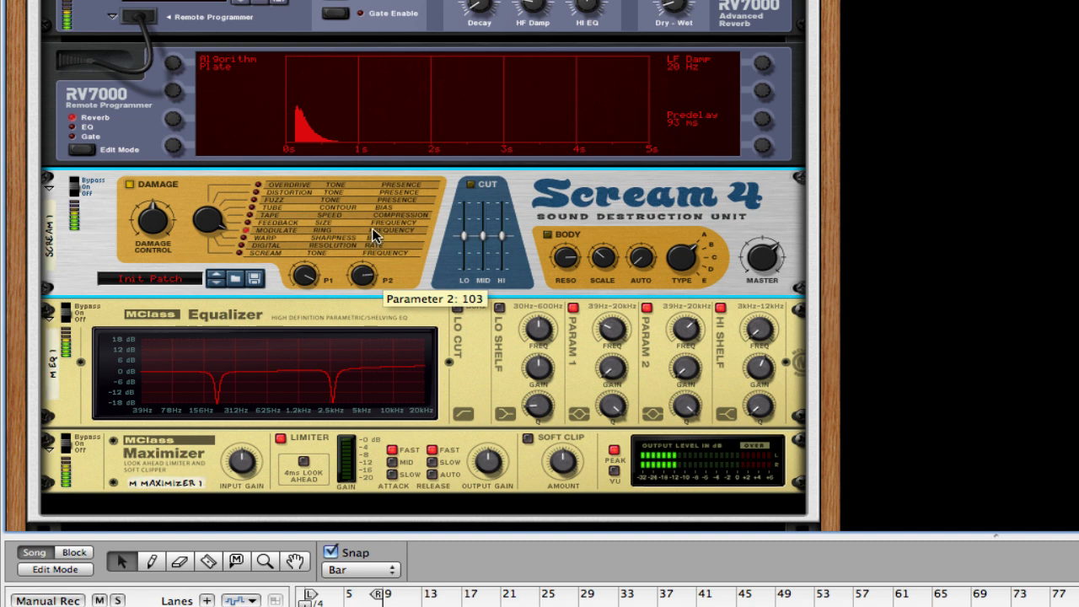
# - Set the Scream 4's damage type to Fuzz and lower its parameter 2 to below centre
pyautogui.moveTo(373, 226)
pyautogui.mouseDown()
pyautogui.moveTo(376, 215)
pyautogui.moveTo(371, 241)
pyautogui.mouseUp()
pyautogui.click(254, 200)
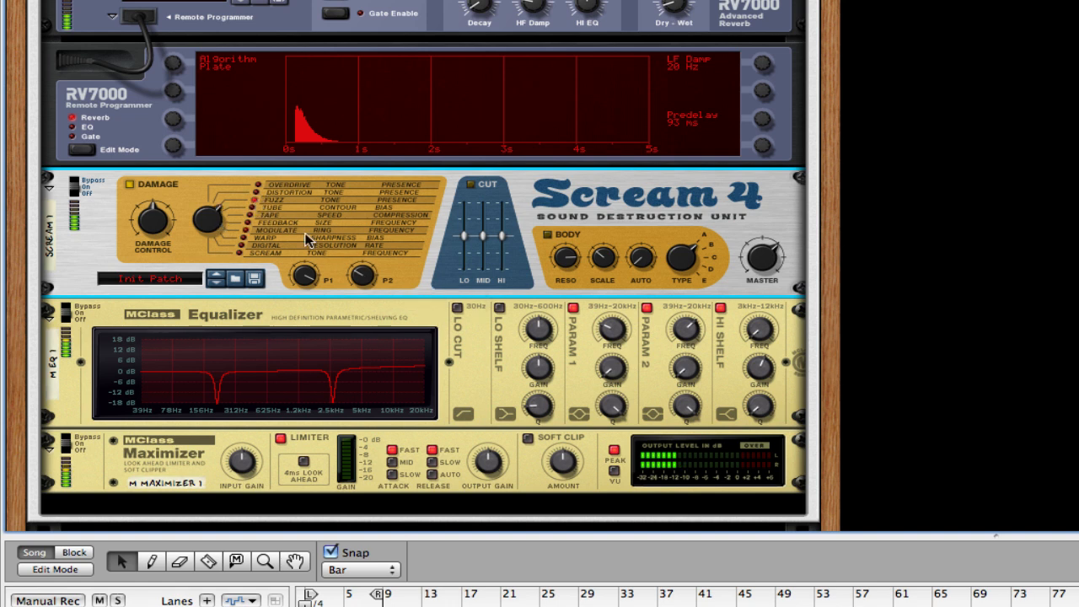
pyautogui.moveTo(356, 267)
pyautogui.mouseDown()
pyautogui.moveTo(371, 221)
pyautogui.moveTo(355, 276)
pyautogui.mouseUp()
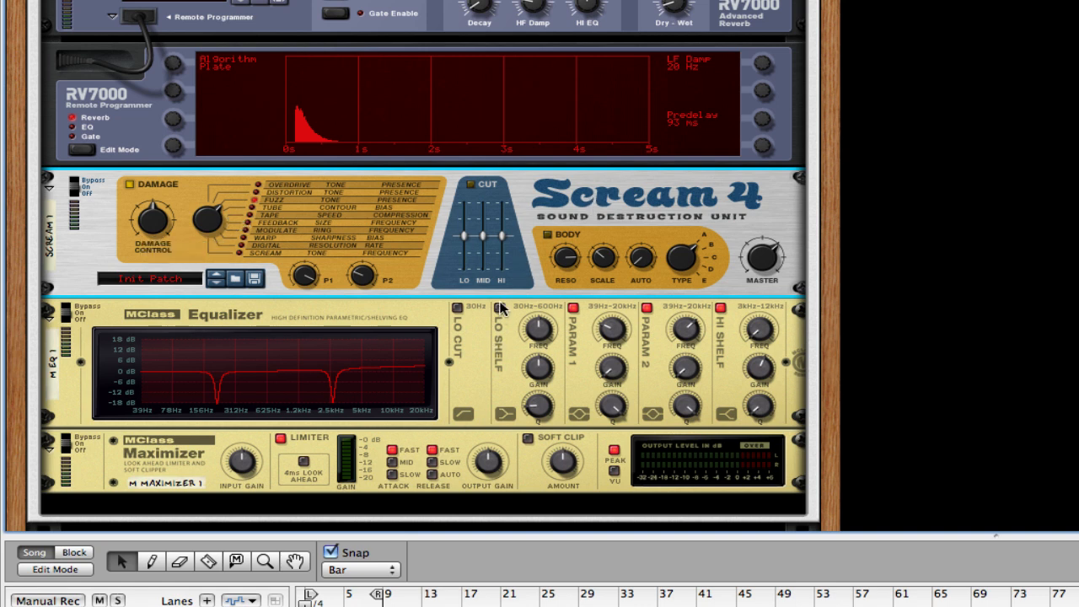
# - Enable the equalizer's Lo Cut and the Scream 4's Cut section, lowering Lo, raising Mid slightly and setting Hi to 7
pyautogui.click(457, 308)
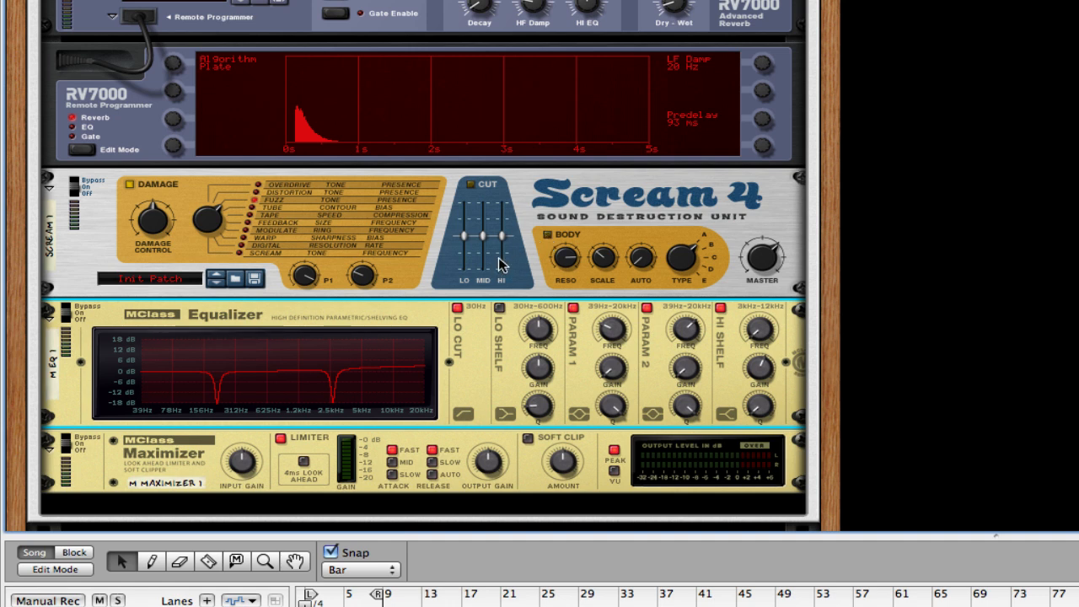
pyautogui.click(473, 187)
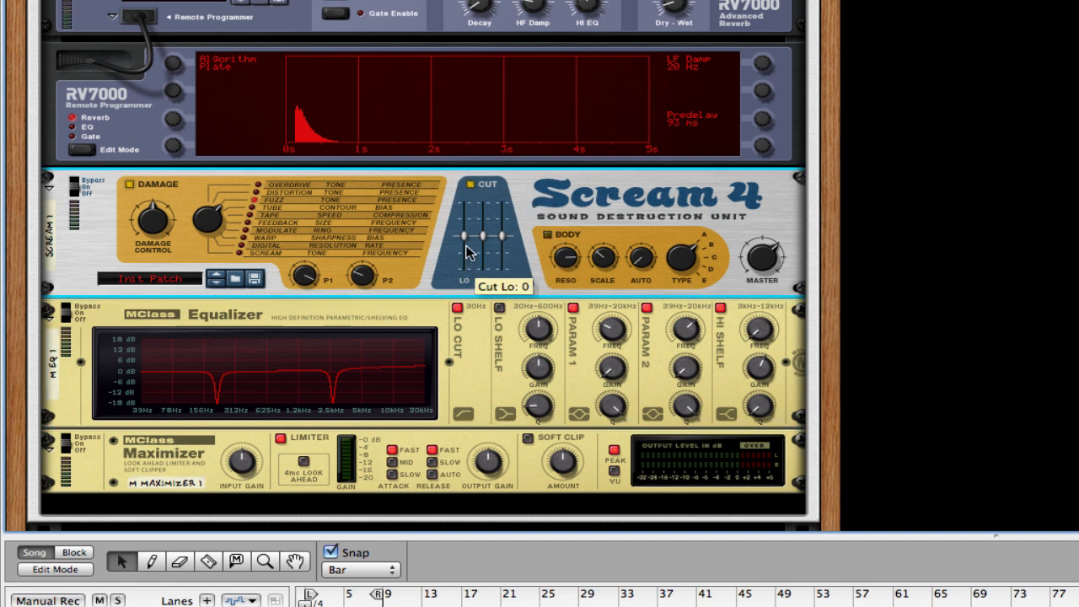
pyautogui.moveTo(469, 244); pyautogui.dragTo(470, 254)
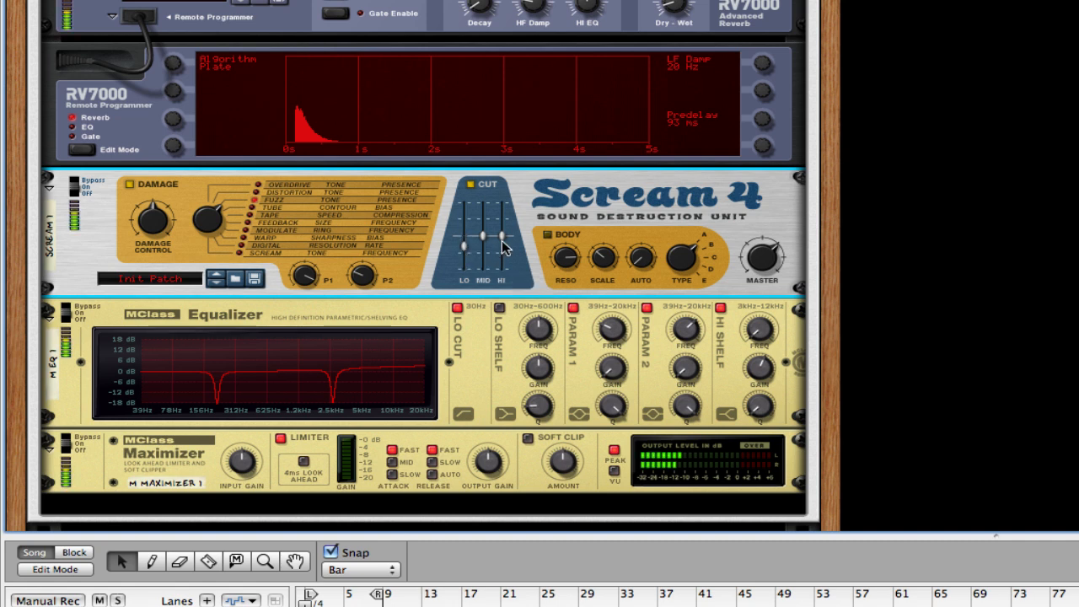
pyautogui.moveTo(477, 235); pyautogui.dragTo(502, 231)
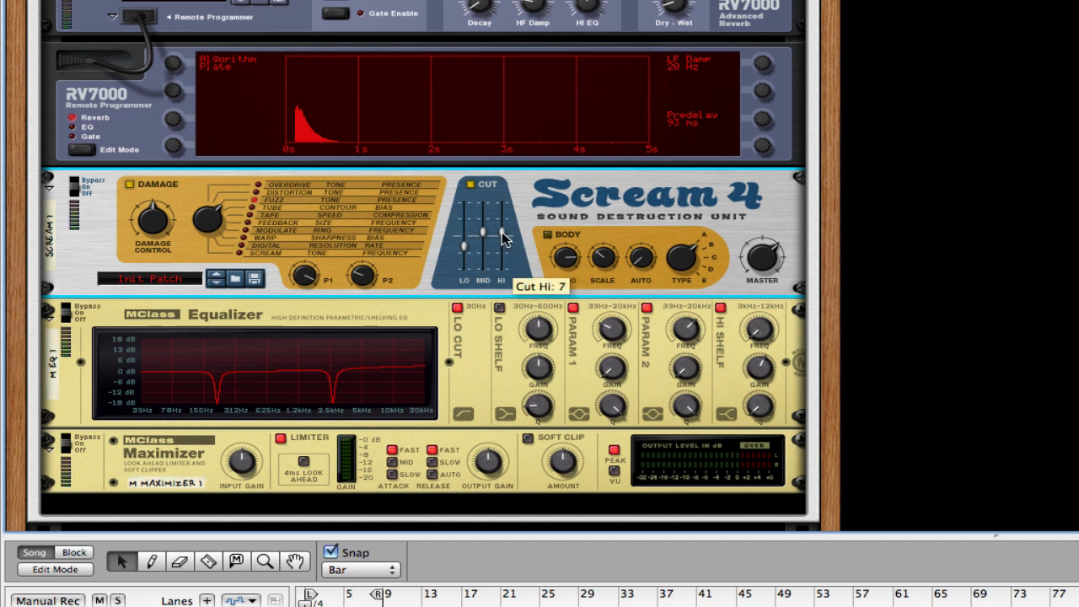
# - Add a Pulsar dual LFO directly below the Scream 4 in the Combinator
pyautogui.rightClick(534, 266)
pyautogui.moveTo(726, 452)
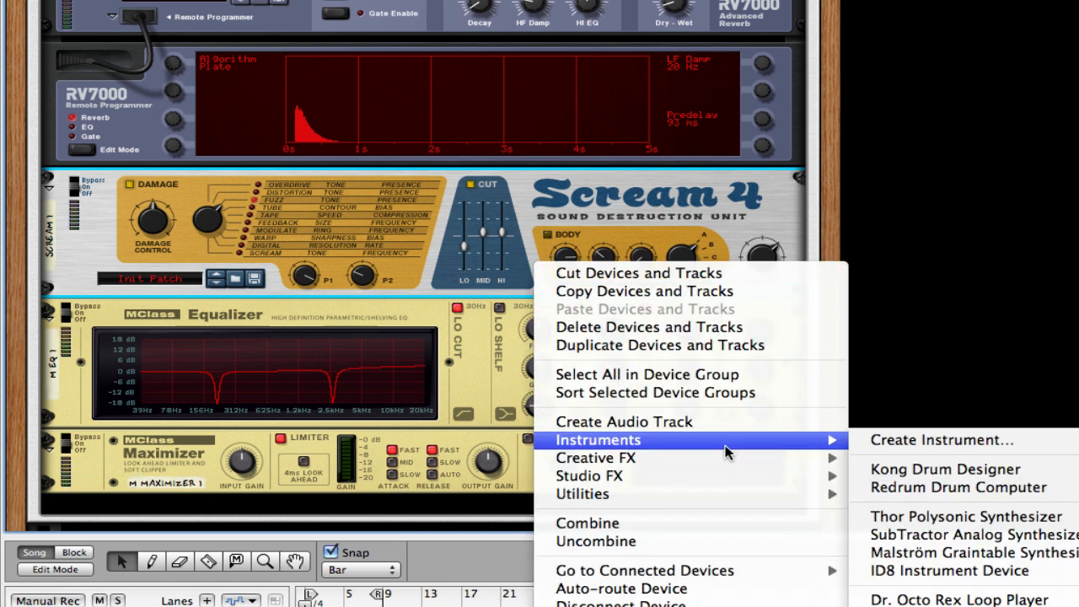
pyautogui.moveTo(721, 498)
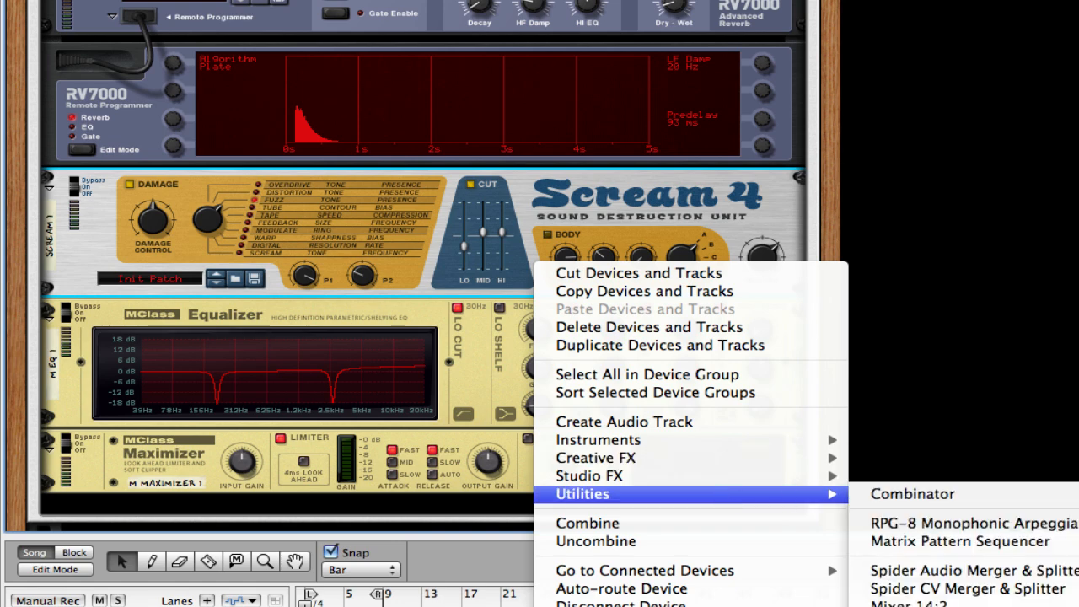
pyautogui.click(927, 605)
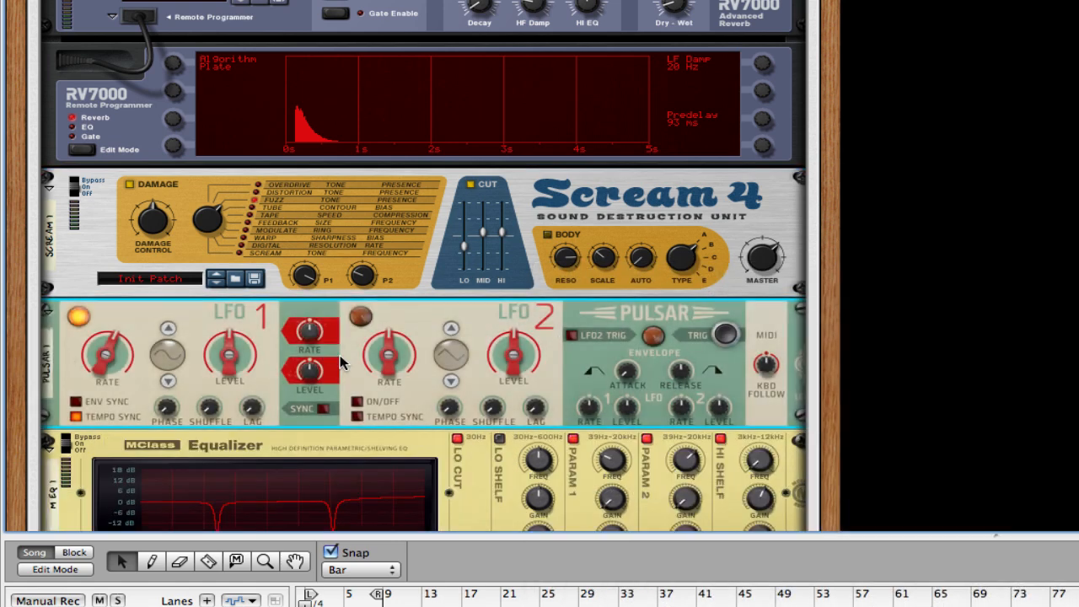
# - Route the Pulsar's combined LFO 1+2 CV output to the Scream 4's P2 CV input
pyautogui.press('Tab')
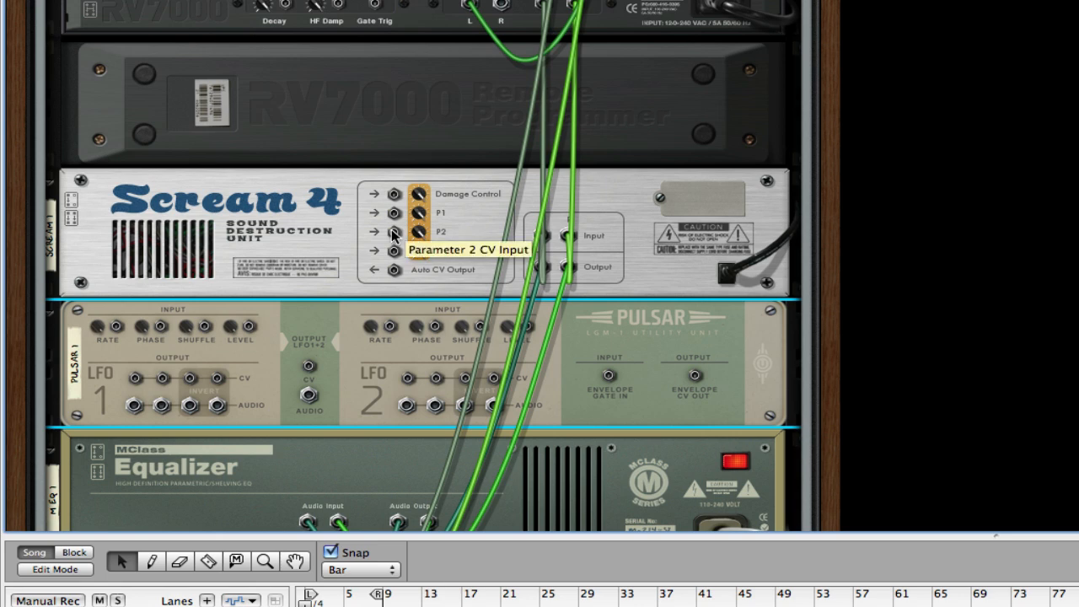
pyautogui.moveTo(393, 236); pyautogui.dragTo(423, 301)
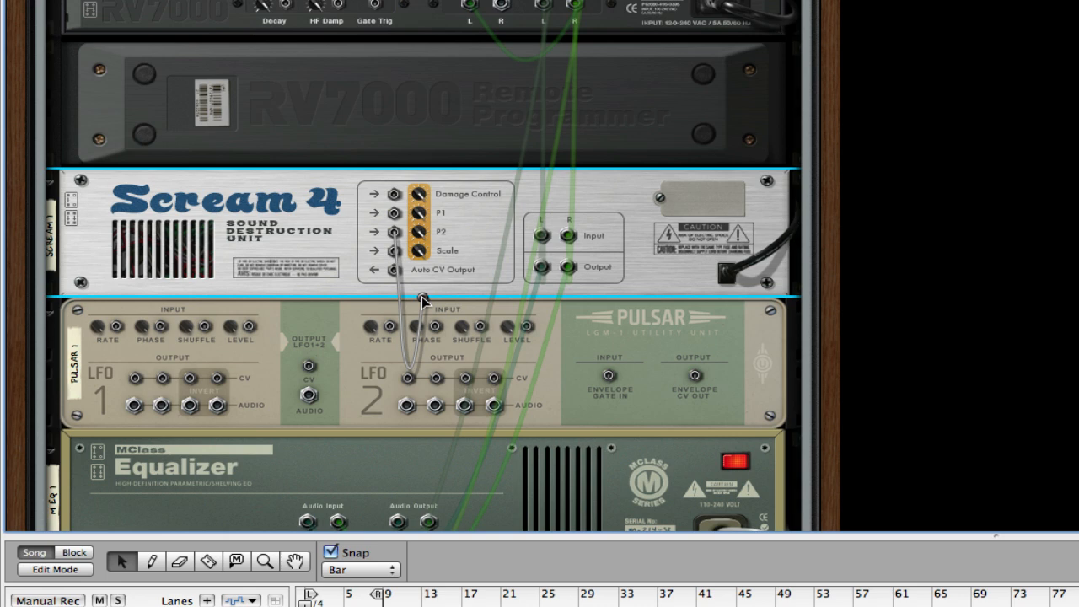
pyautogui.moveTo(423, 301); pyautogui.dragTo(311, 368)
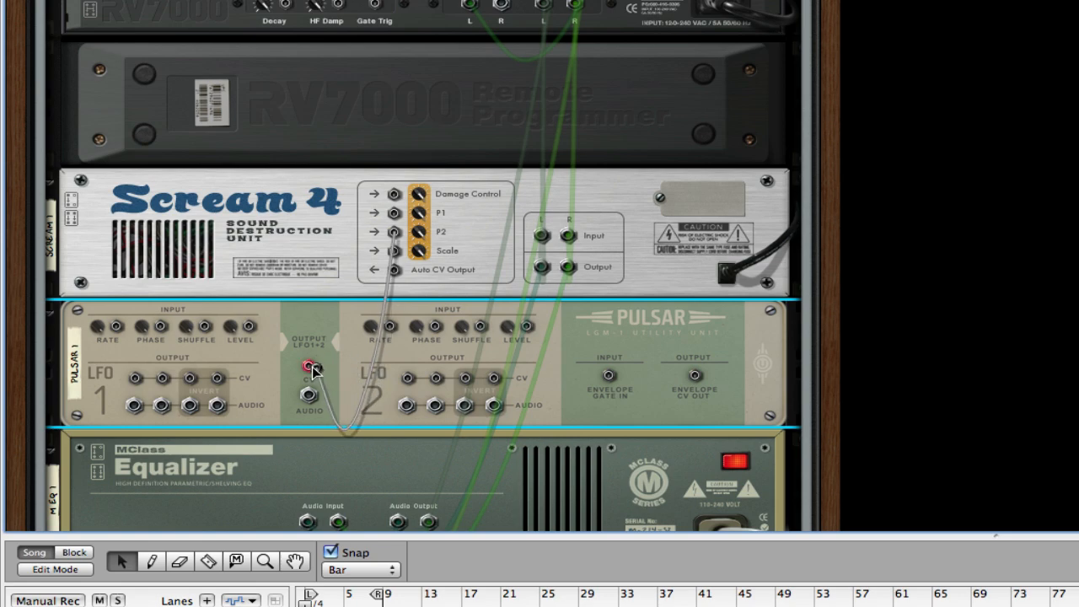
pyautogui.press('Tab')
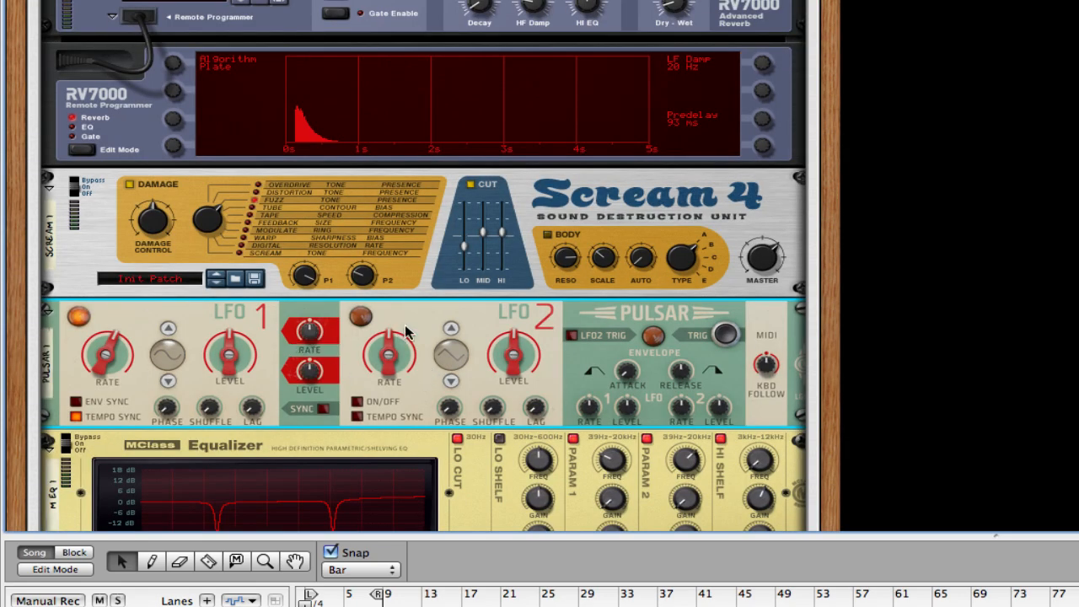
# - Enable the Pulsar's LFO2 with a low rate, and raise the LFO2 level above centre and the LFO1 level to 70%
pyautogui.click(356, 403)
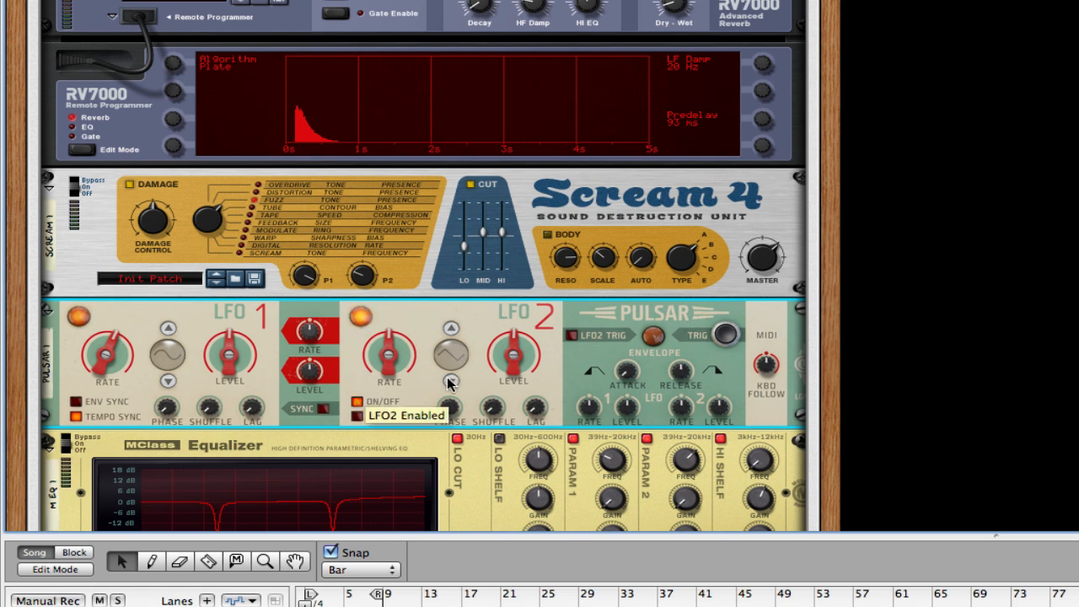
pyautogui.moveTo(381, 350); pyautogui.dragTo(394, 361)
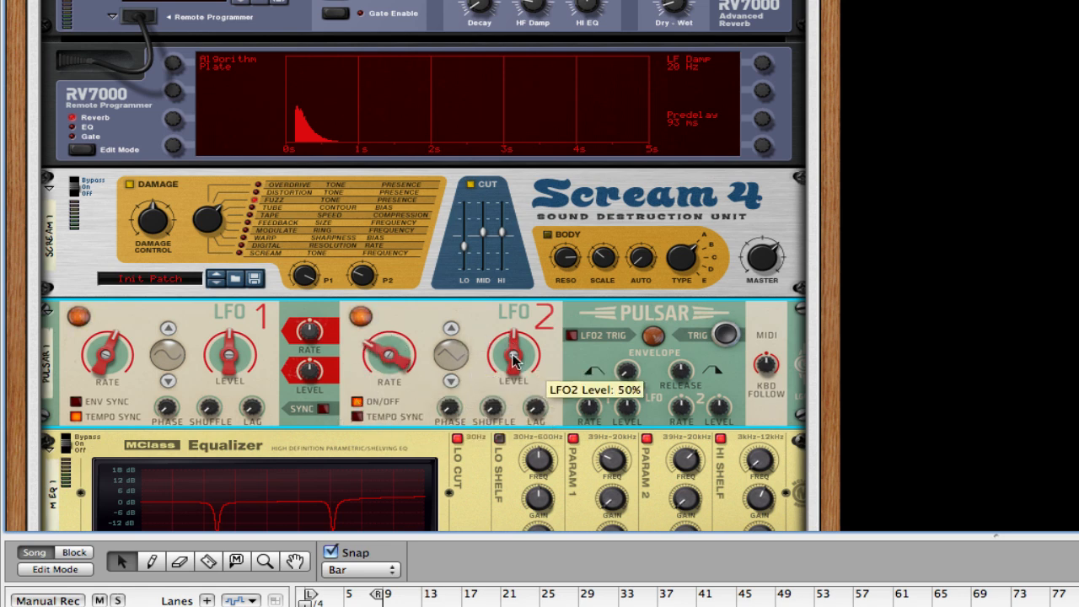
pyautogui.moveTo(514, 341); pyautogui.dragTo(514, 341)
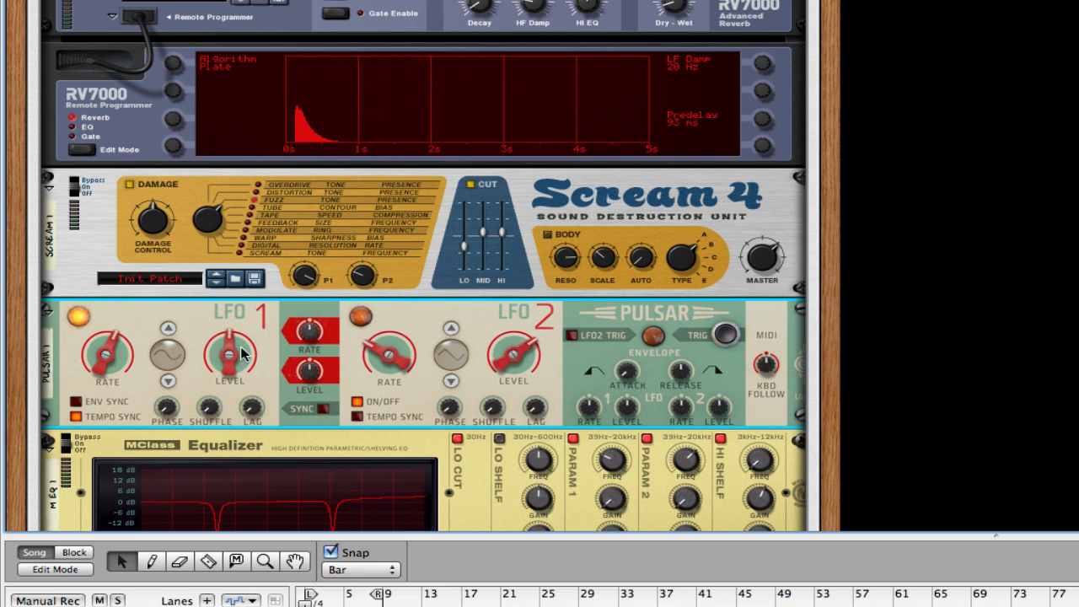
pyautogui.moveTo(237, 348)
pyautogui.mouseDown()
pyautogui.moveTo(234, 334)
pyautogui.moveTo(241, 351)
pyautogui.mouseUp()
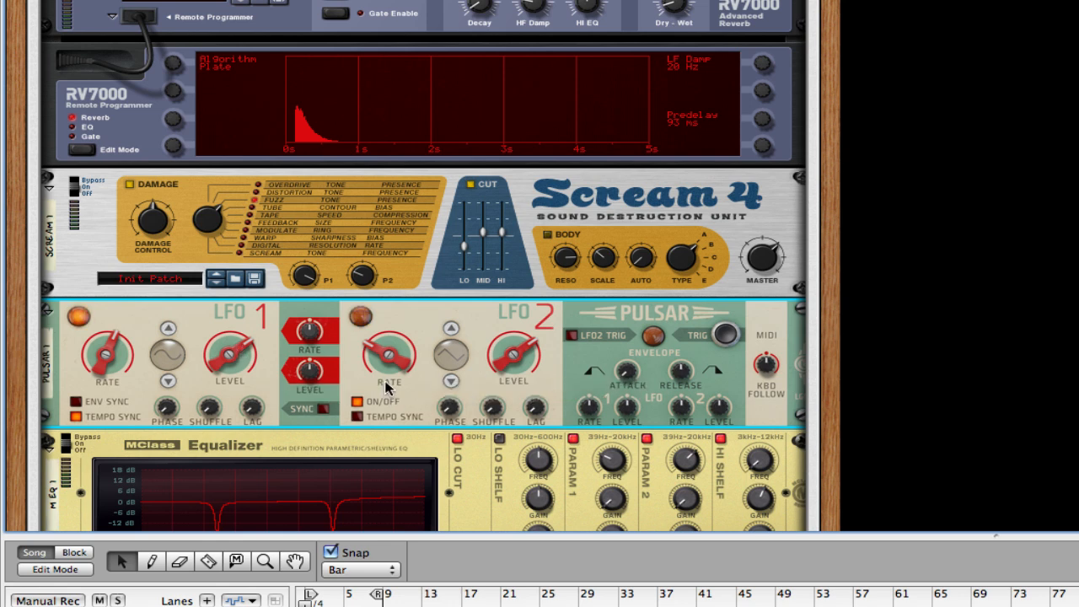
# - Set the LFO2 to LFO1 rate modulation to 72%, and raise the LFO2 rate to centre and the LFO1 synced rate to 1/8
pyautogui.moveTo(308, 335)
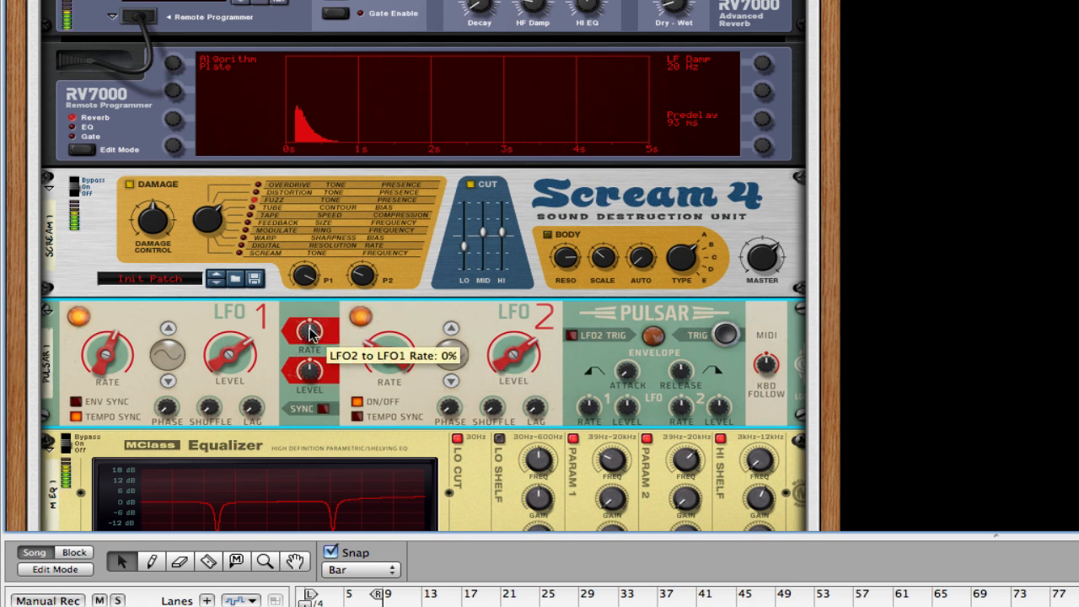
pyautogui.moveTo(310, 336); pyautogui.dragTo(309, 314)
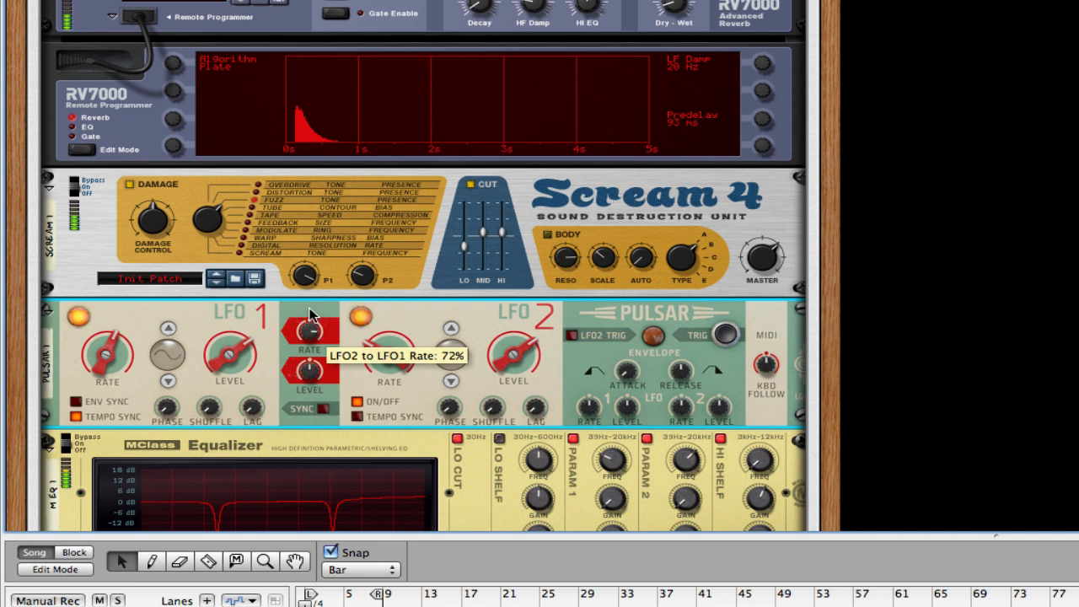
pyautogui.moveTo(376, 365); pyautogui.dragTo(378, 360)
pyautogui.moveTo(112, 347); pyautogui.dragTo(112, 340)
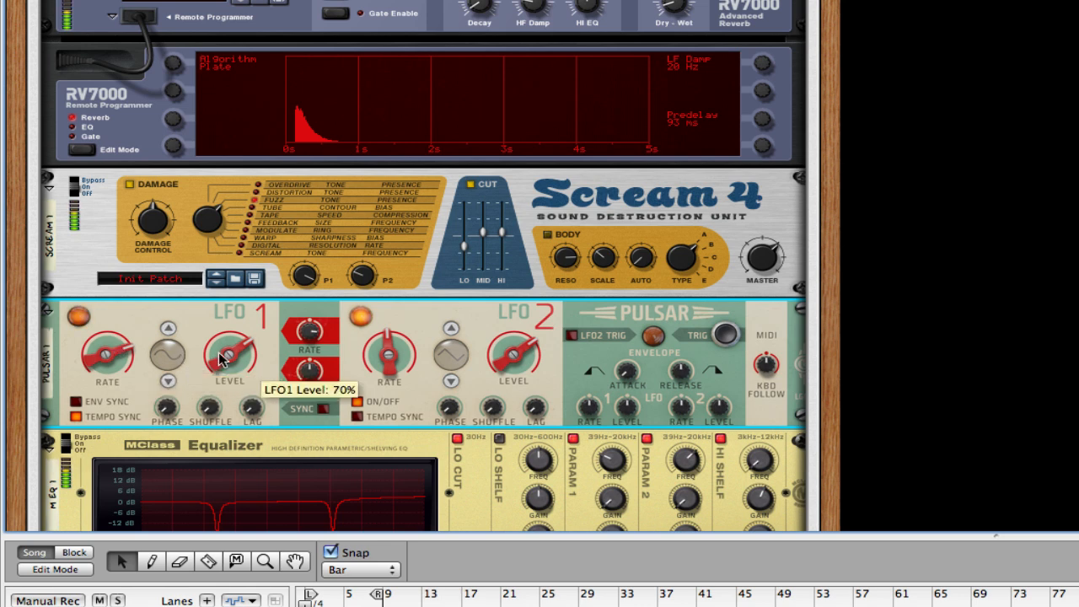
# - Raise the LFO1 level to maximum and change the LFO1 waveform to square
pyautogui.moveTo(221, 359); pyautogui.dragTo(225, 335)
pyautogui.click(169, 381)
pyautogui.click(169, 381)
pyautogui.click(167, 380)
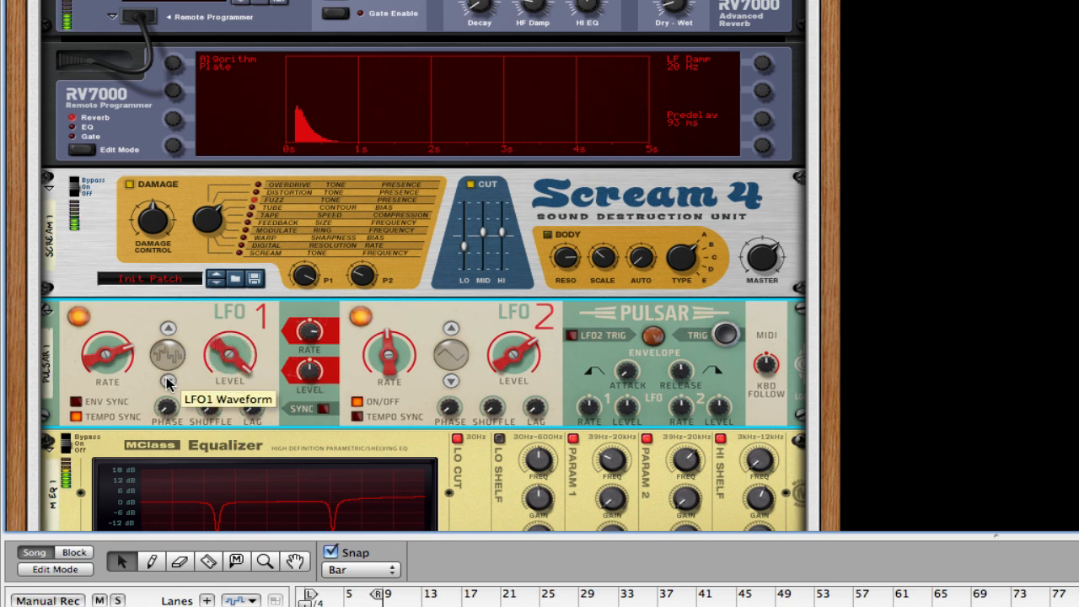
pyautogui.click(167, 381)
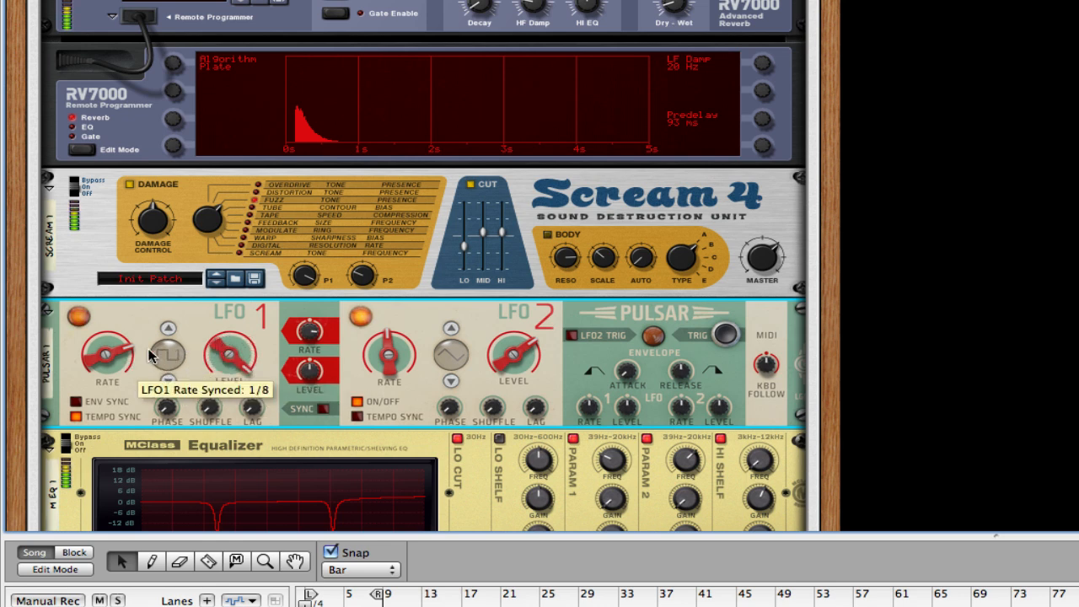
# - Lower the LFO2 rate, and set the LFO1 level to 70% and the LFO2 to LFO1 level modulation to 69%
pyautogui.moveTo(388, 350); pyautogui.dragTo(389, 362)
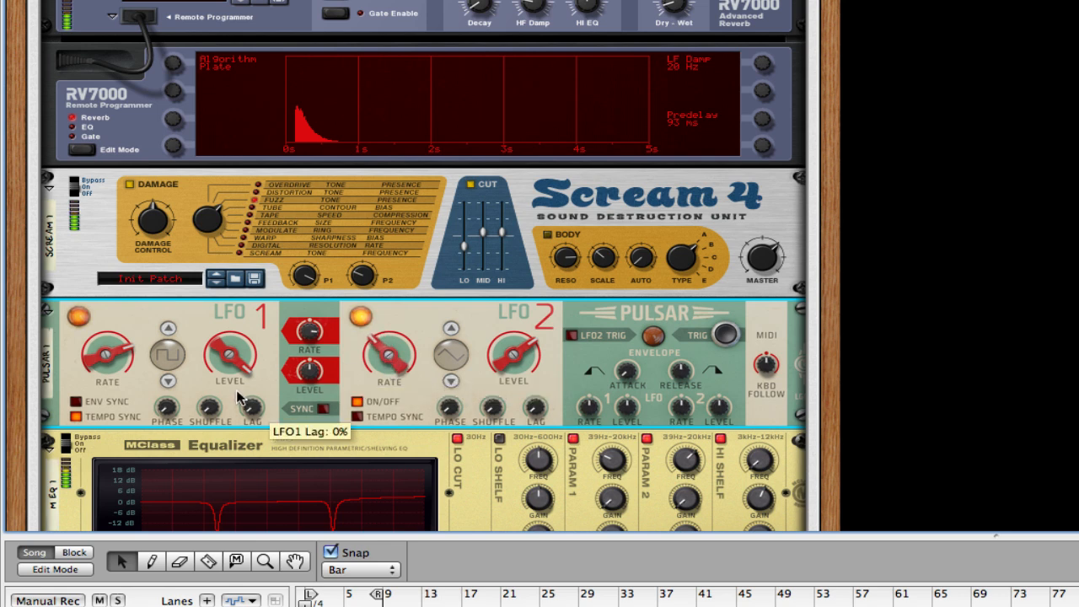
pyautogui.moveTo(229, 359); pyautogui.dragTo(231, 382)
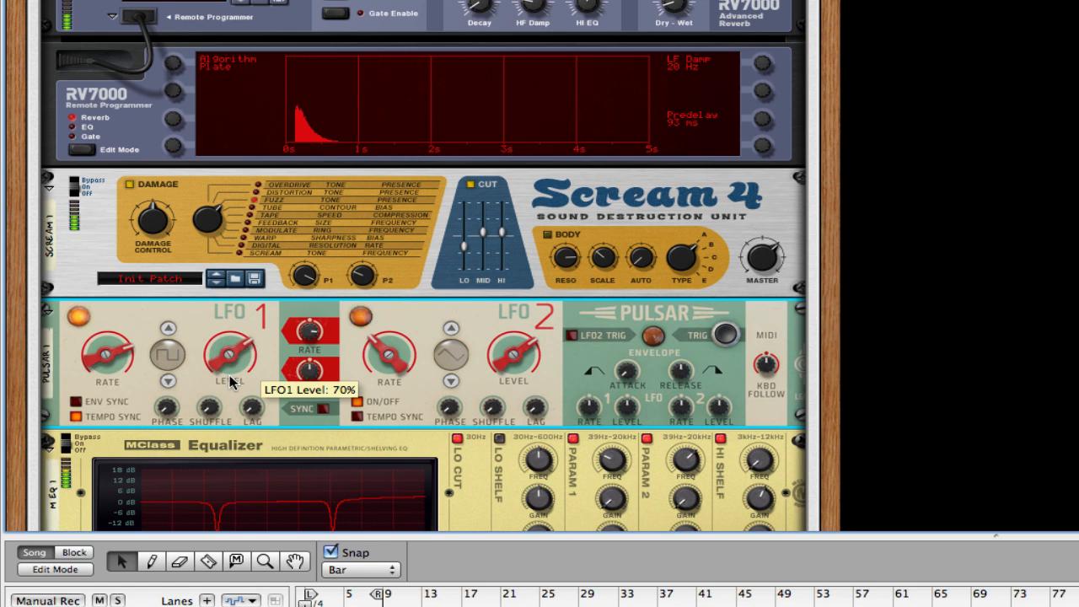
pyautogui.moveTo(309, 374); pyautogui.dragTo(287, 359)
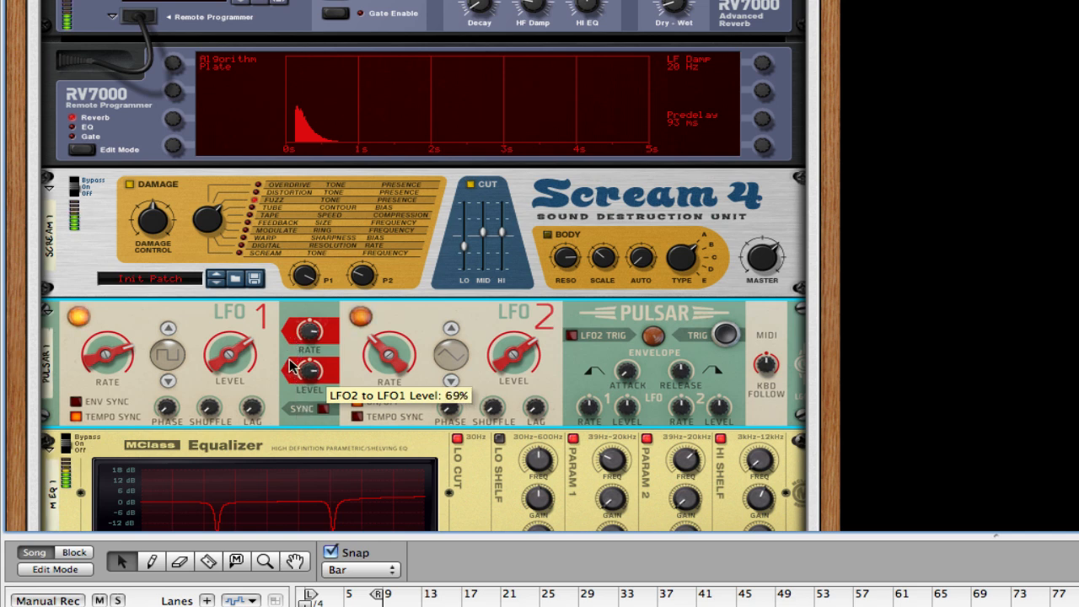
# - Try syncing LFO1 to LFO2 on the Pulsar and switch the sync off again
pyautogui.click(323, 409)
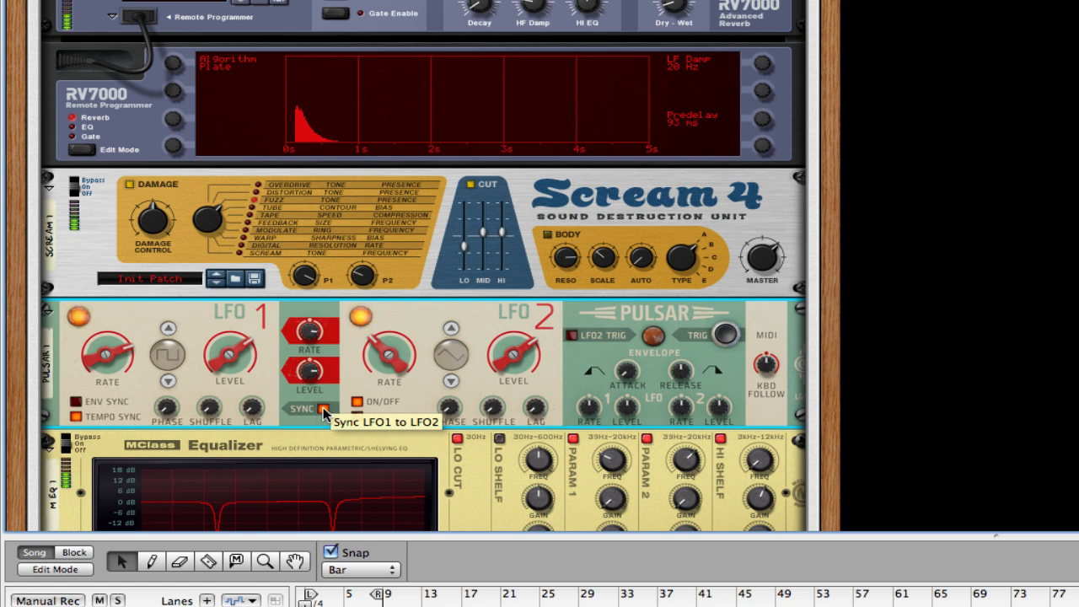
pyautogui.click(323, 411)
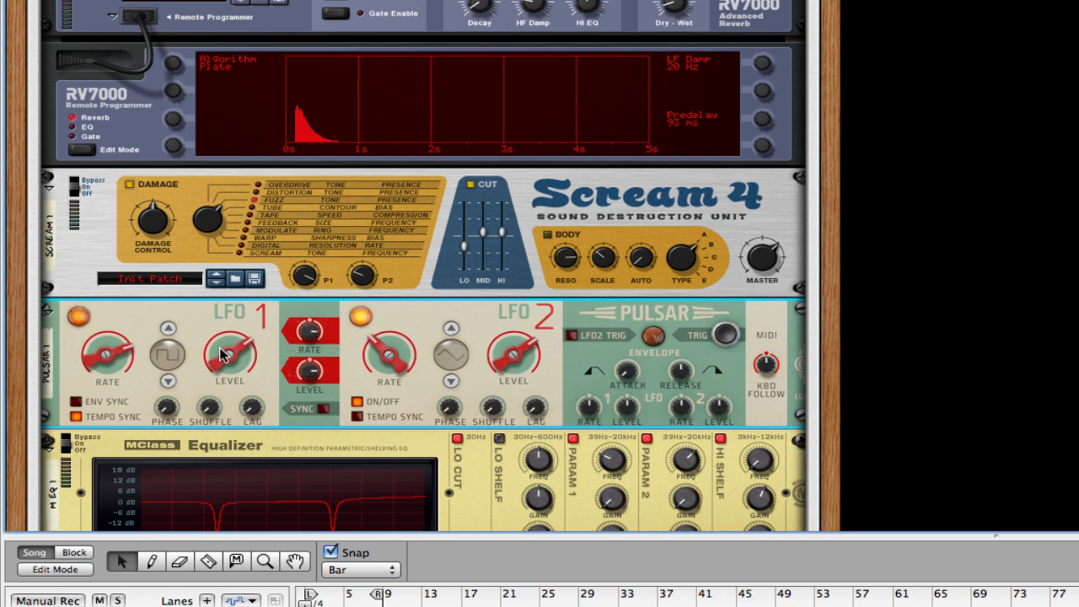
pyautogui.moveTo(220, 347)
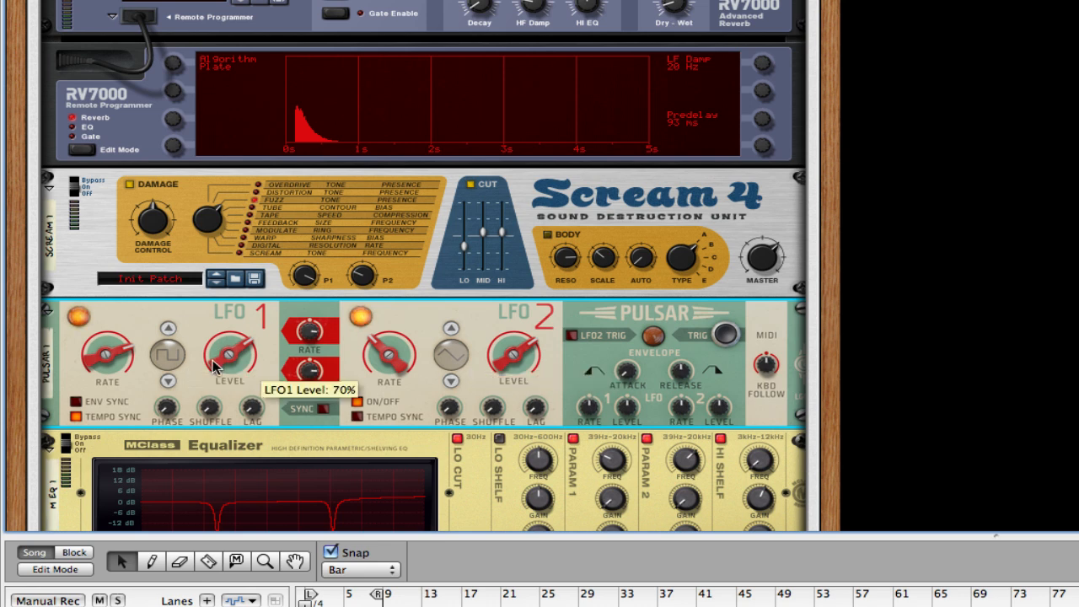
pyautogui.moveTo(126, 361)
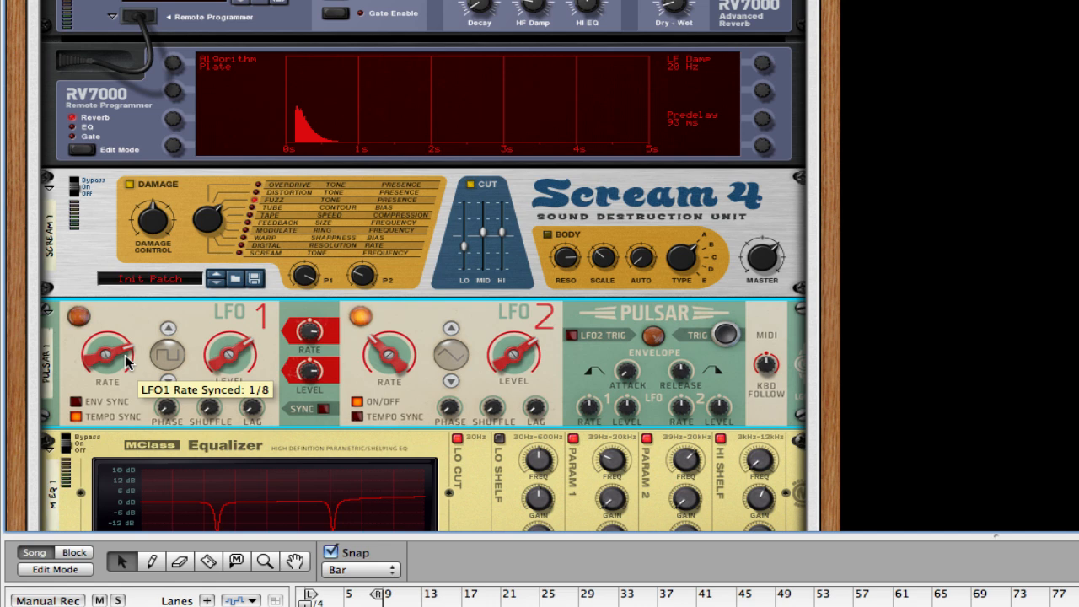
pyautogui.moveTo(399, 360)
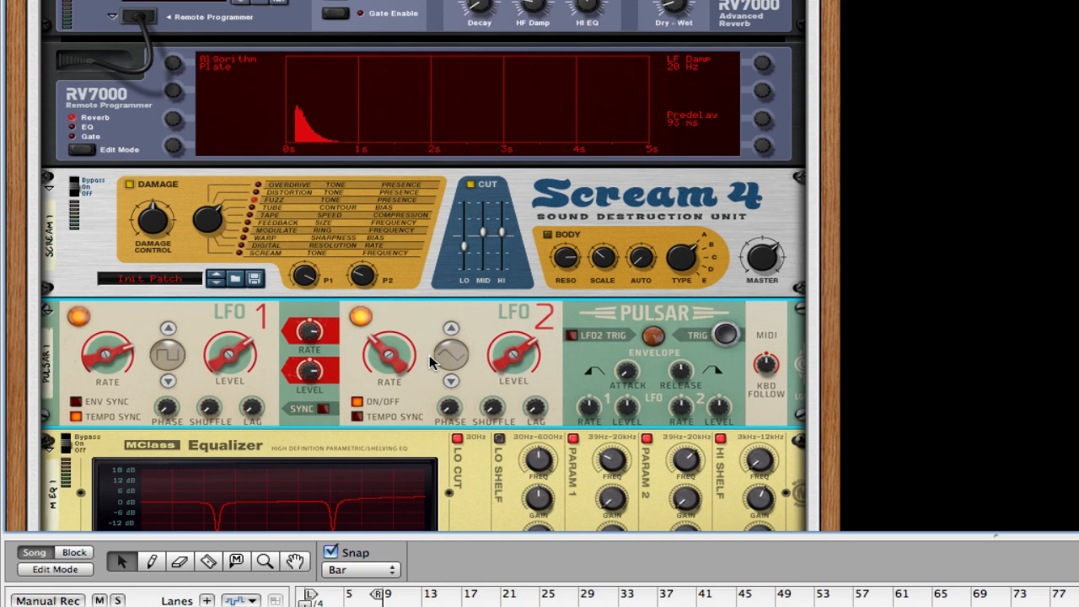
# - Add a UN-16 Unison directly below the Pulsar and set its voice count to 4
pyautogui.scroll(-3, 454, 375)
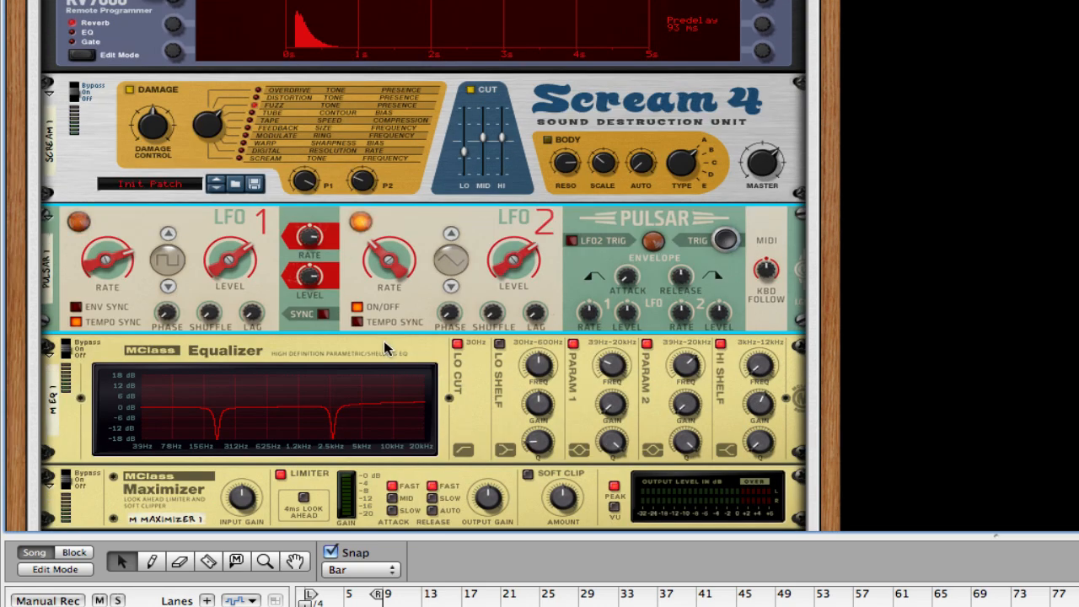
pyautogui.rightClick(403, 316)
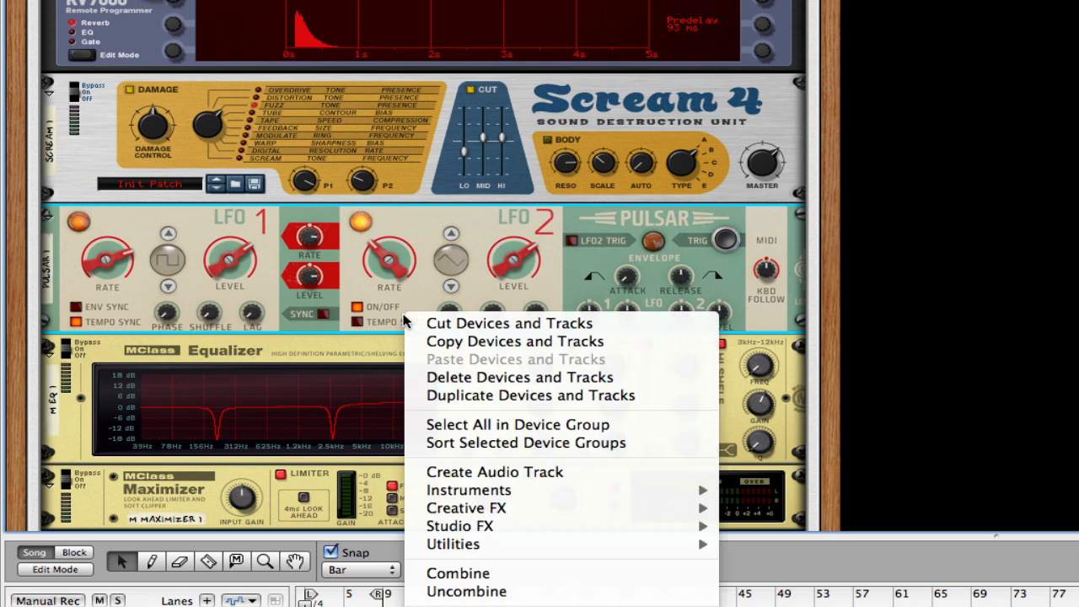
pyautogui.moveTo(651, 523)
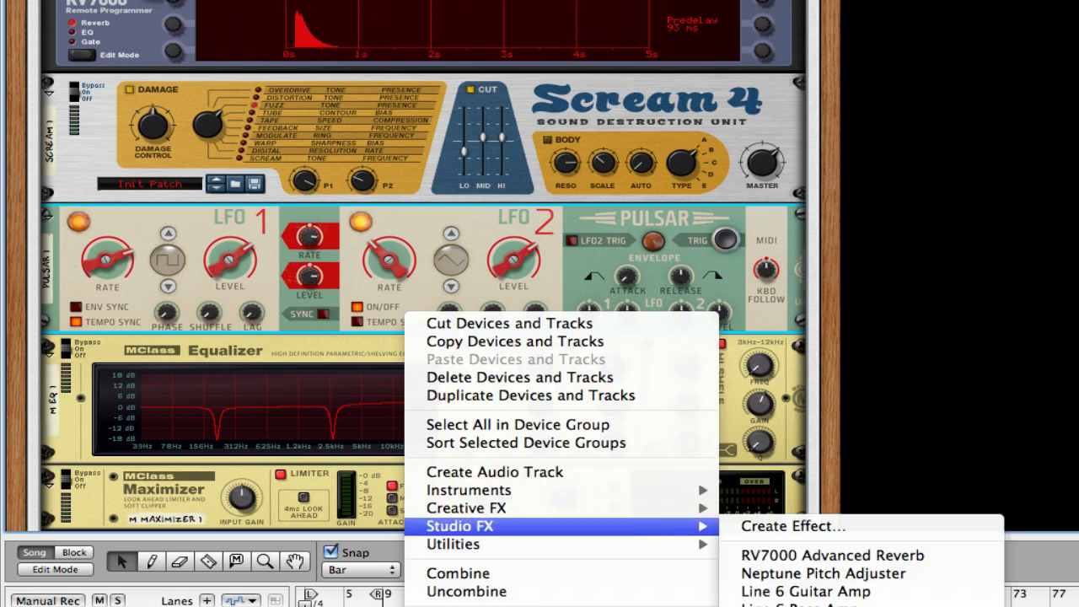
pyautogui.click(793, 605)
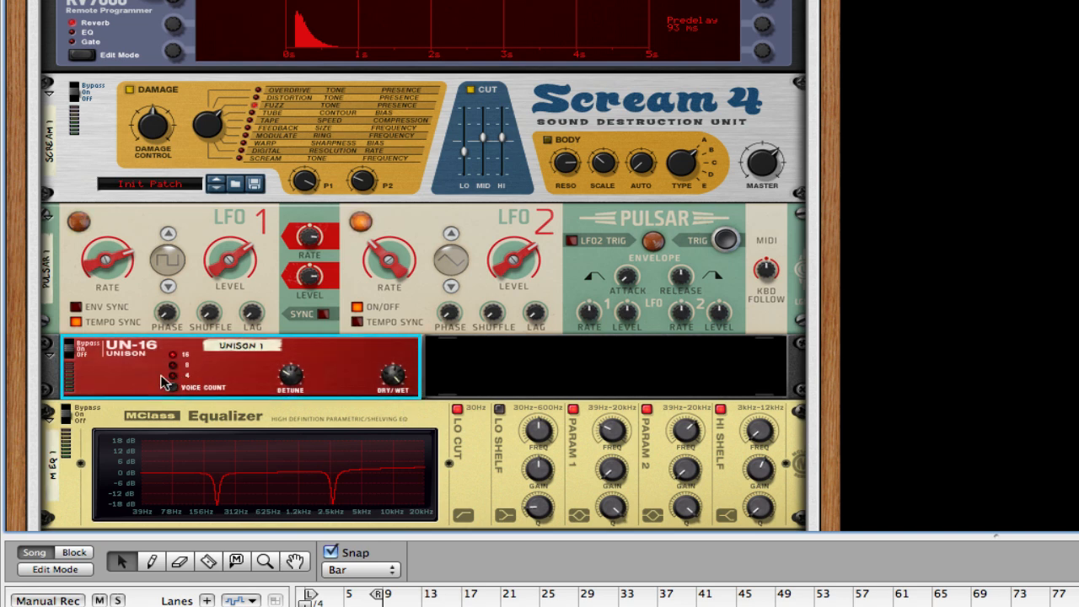
pyautogui.moveTo(290, 376)
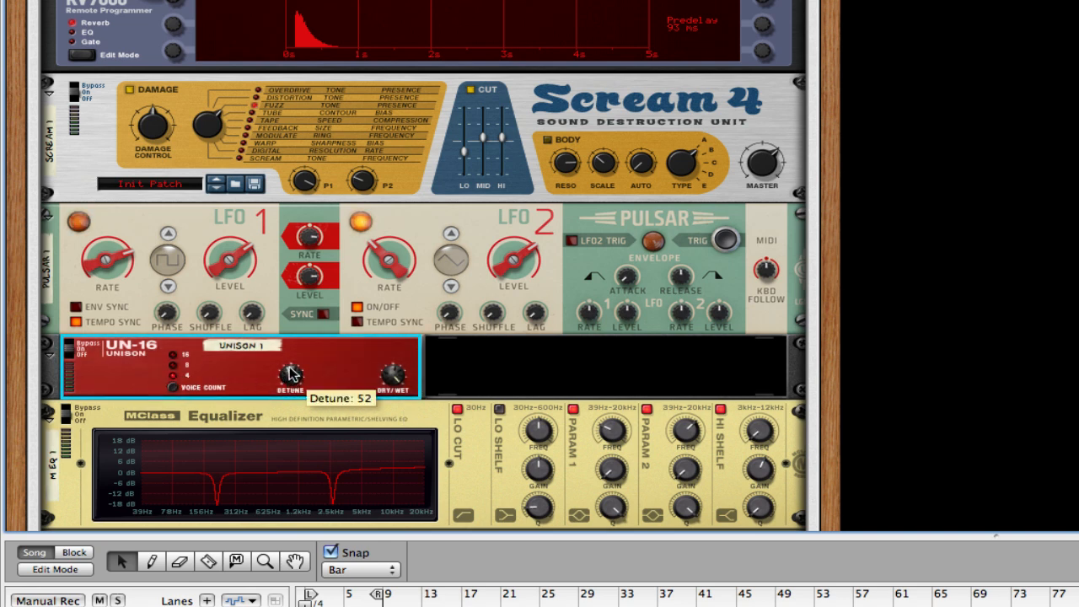
# - Lower the dry/wet mix of the UN-16 Unison
pyautogui.moveTo(393, 375); pyautogui.dragTo(398, 428)
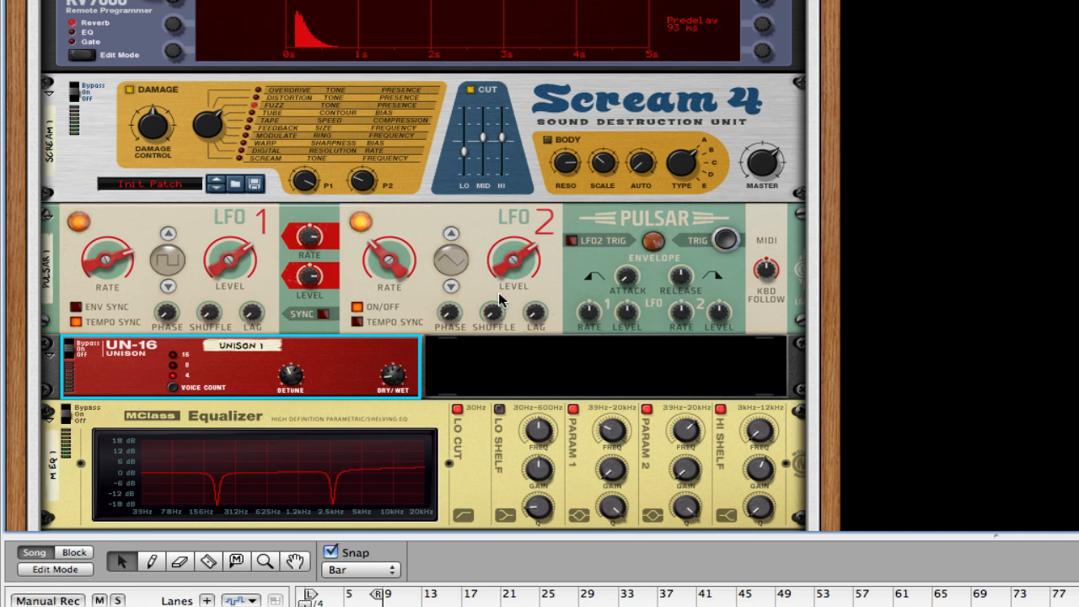
# - On the Maximizer, enable soft clip and raise its amount, set release to Auto, switch the limiter off and enable the 4ms look ahead
pyautogui.scroll(-5, 489, 353)
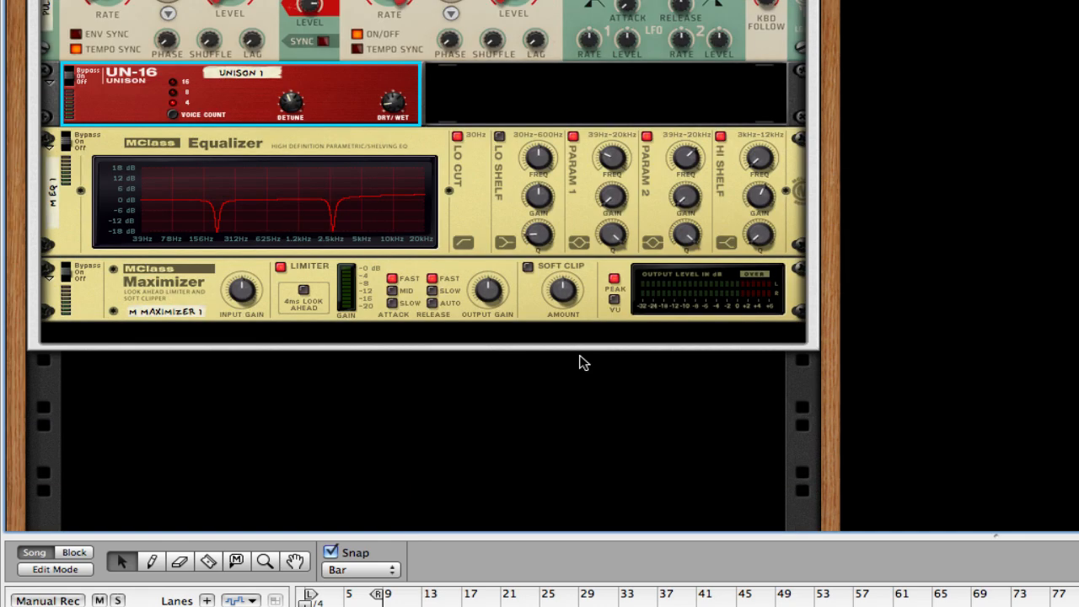
pyautogui.click(528, 267)
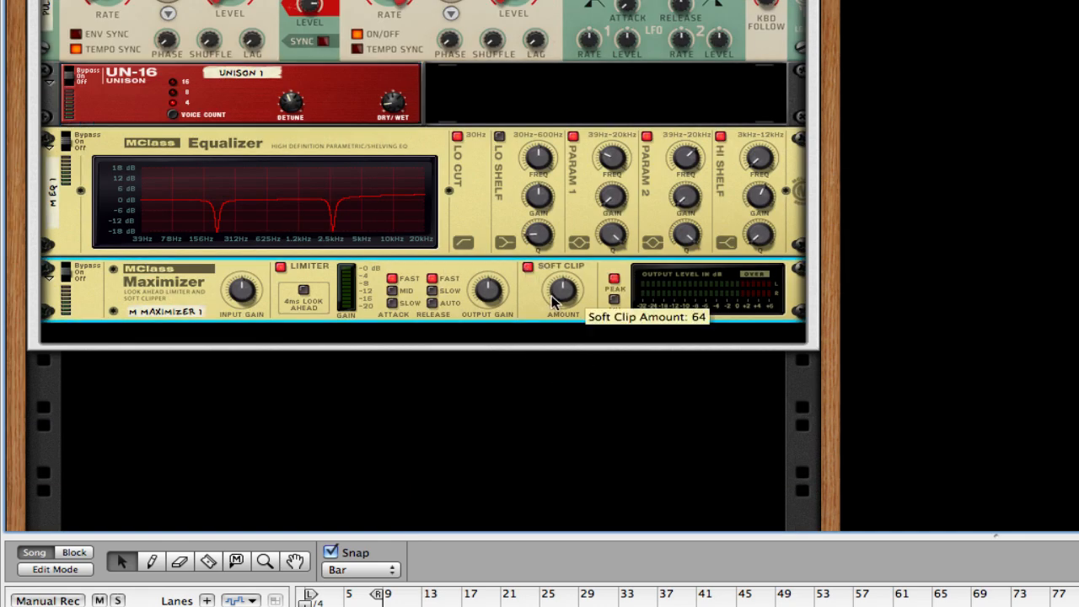
pyautogui.click(431, 303)
pyautogui.click(281, 267)
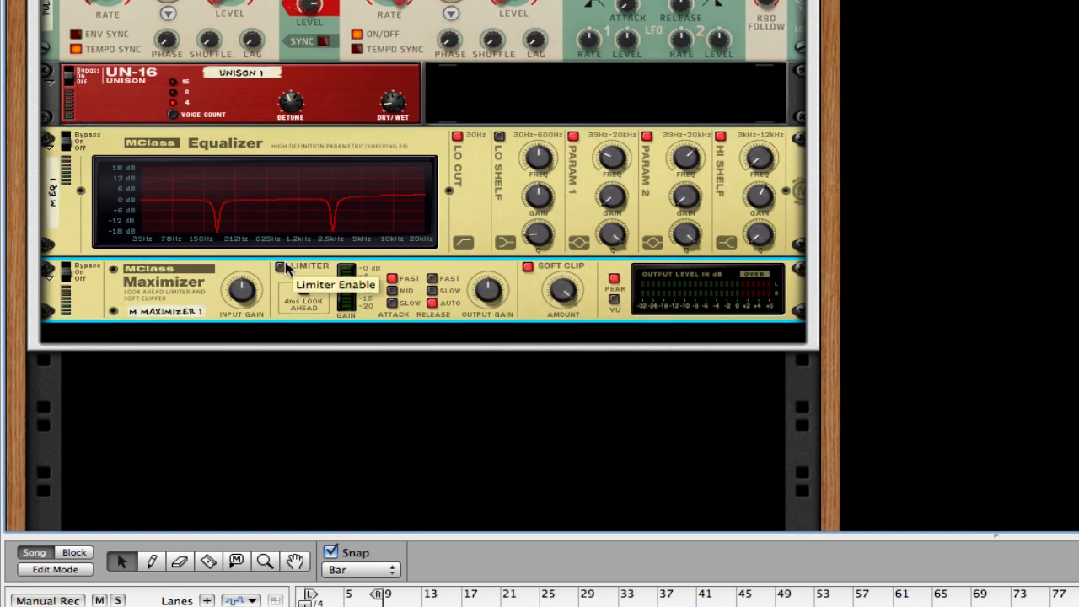
pyautogui.click(304, 289)
# - On the SubTractor, set oscillator 1's fine tuning to 3 cents and the FM mod wheel amount to 12
pyautogui.scroll(8, 612, 301)
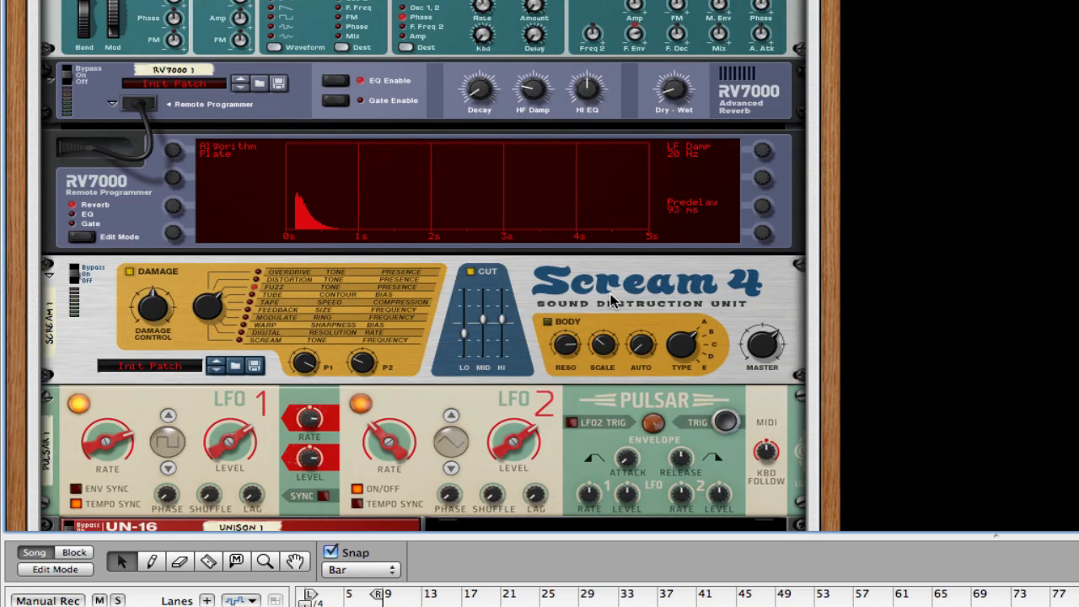
pyautogui.scroll(5, 613, 301)
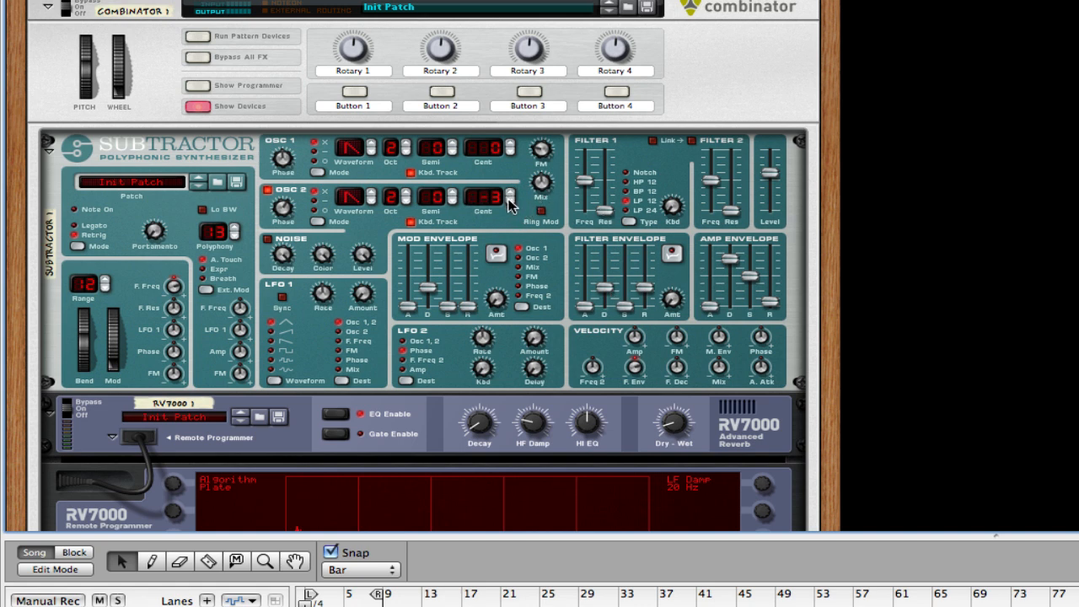
pyautogui.click(512, 143)
pyautogui.click(511, 143)
pyautogui.click(511, 143)
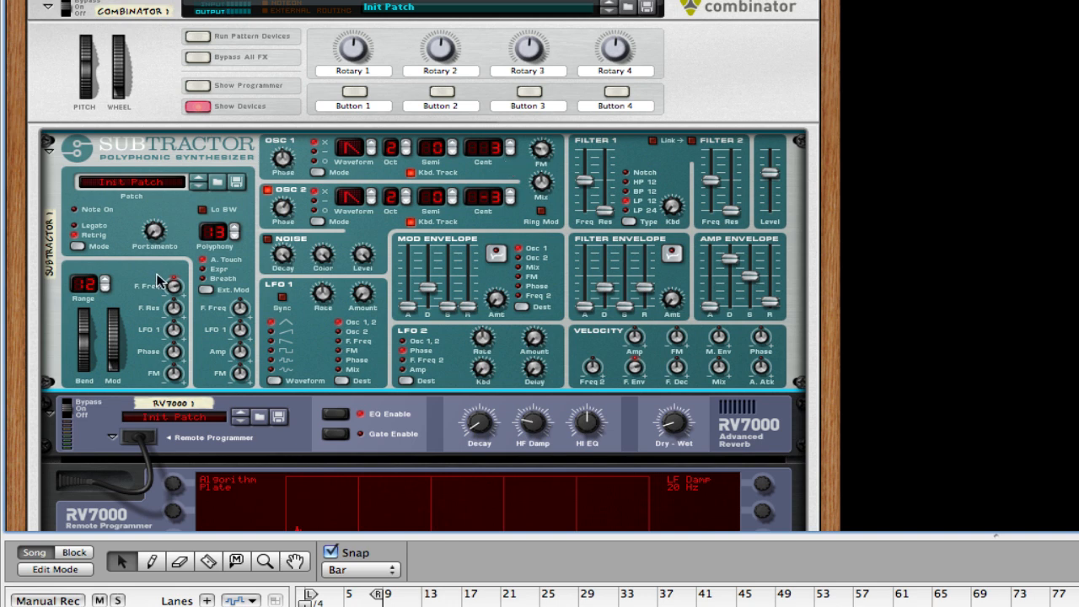
pyautogui.moveTo(174, 291)
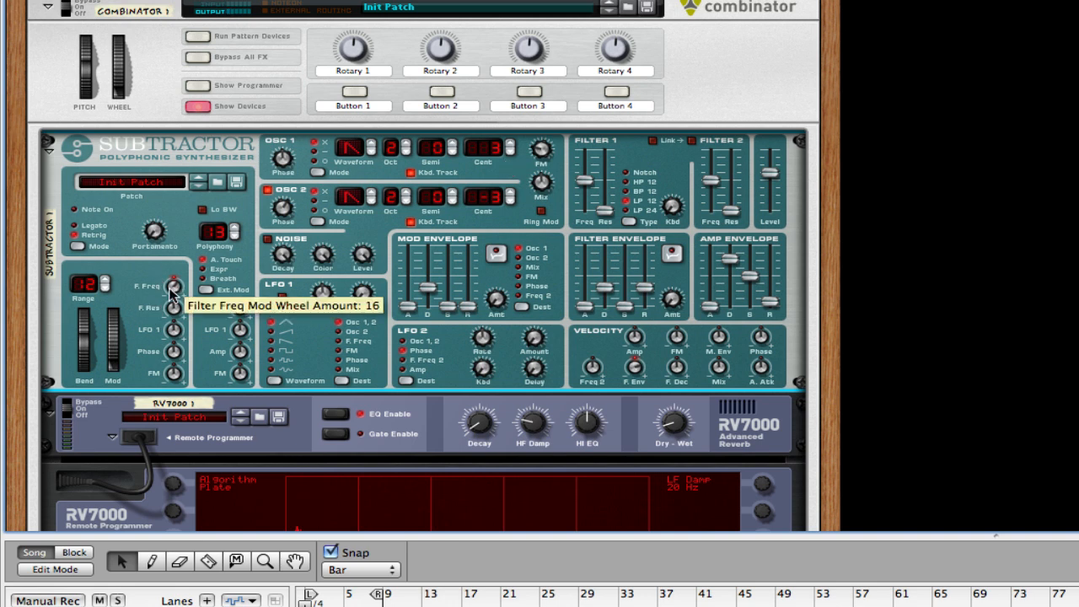
pyautogui.moveTo(175, 373); pyautogui.dragTo(179, 375)
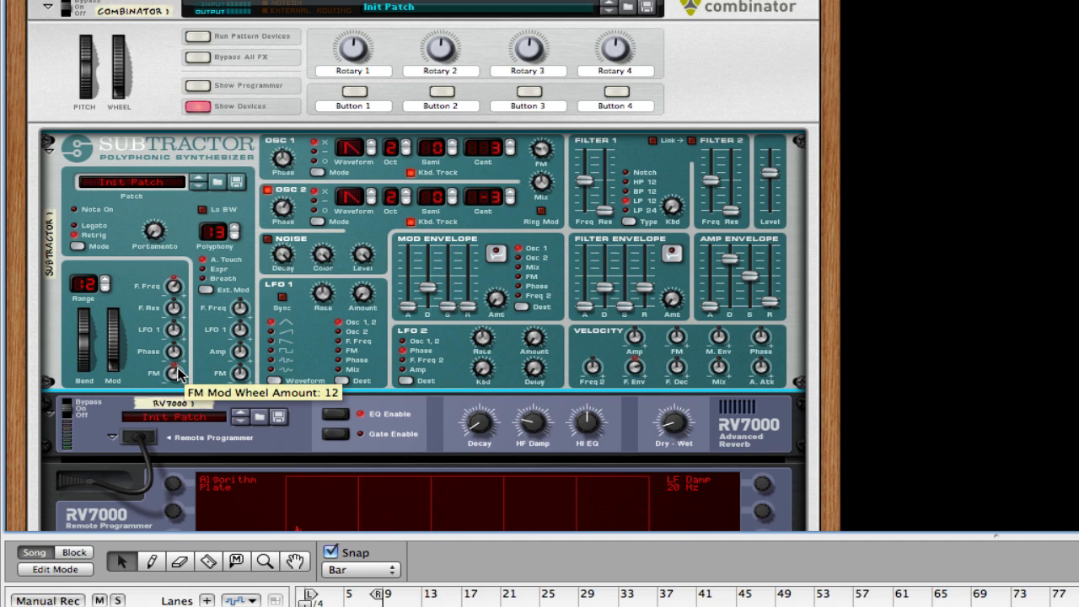
# - Switch on the Body section of the Scream 4, raise its Auto amount and adjust its Scale
pyautogui.scroll(-10, 578, 288)
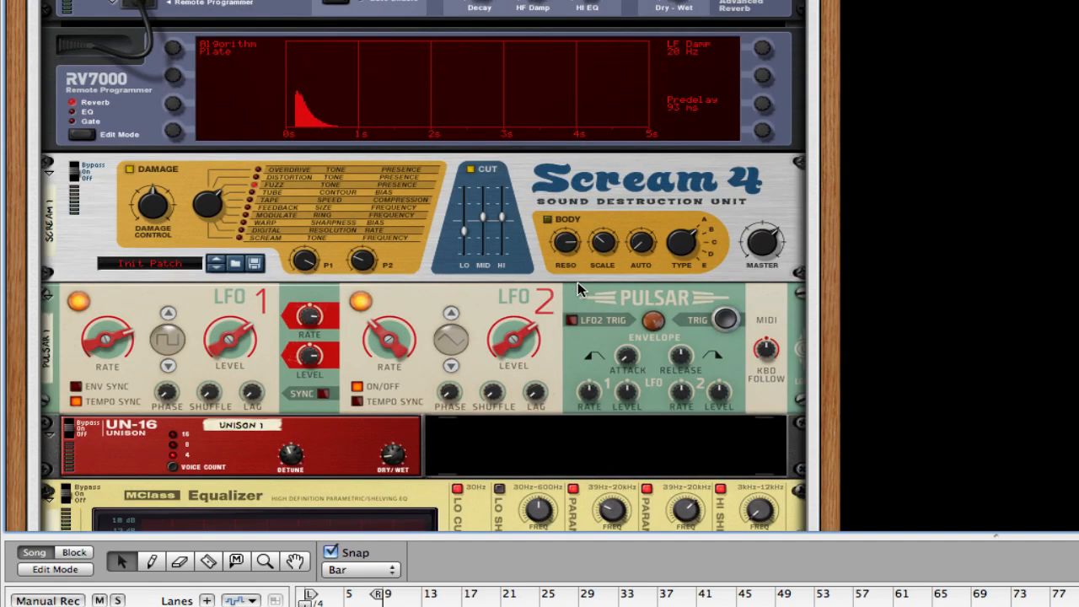
pyautogui.click(552, 218)
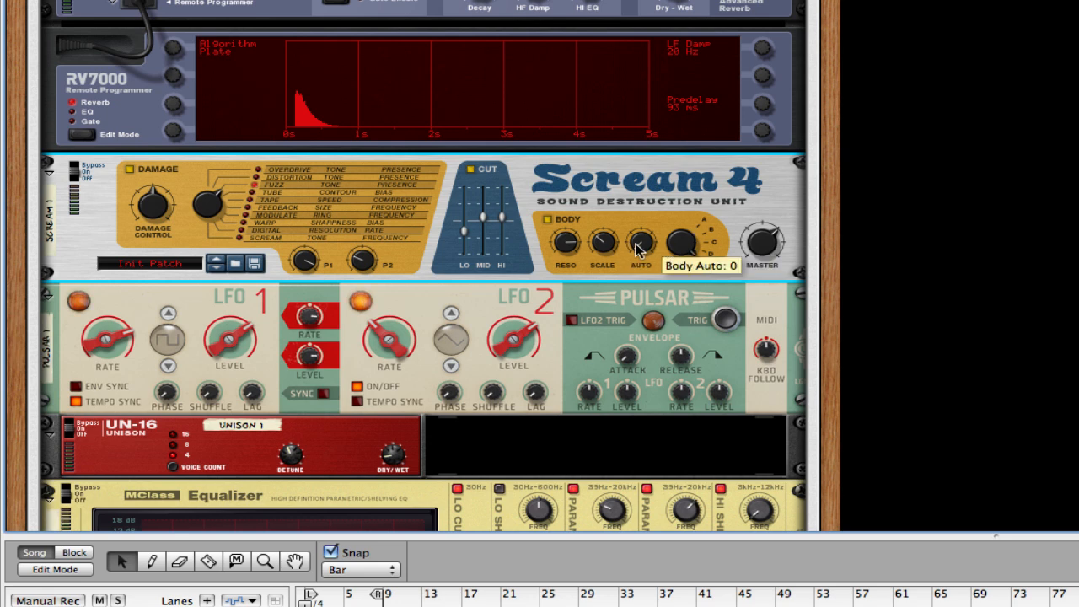
pyautogui.moveTo(638, 242); pyautogui.dragTo(648, 212)
pyautogui.moveTo(598, 249); pyautogui.dragTo(573, 269)
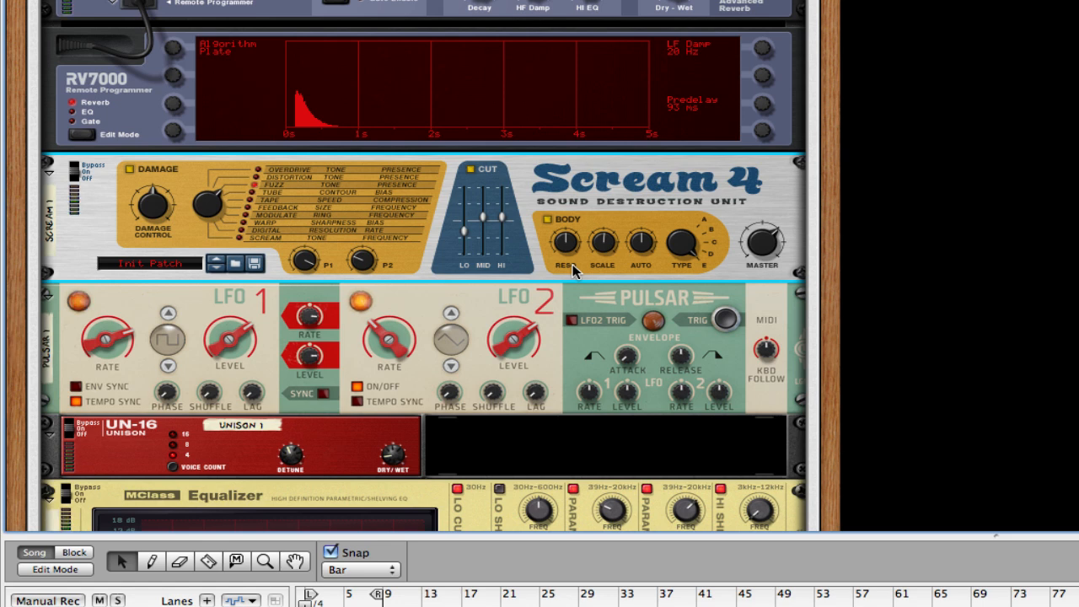
# - Set the hi shelf gain of the MClass Equalizer to -2.9 dB
pyautogui.scroll(-5, 651, 379)
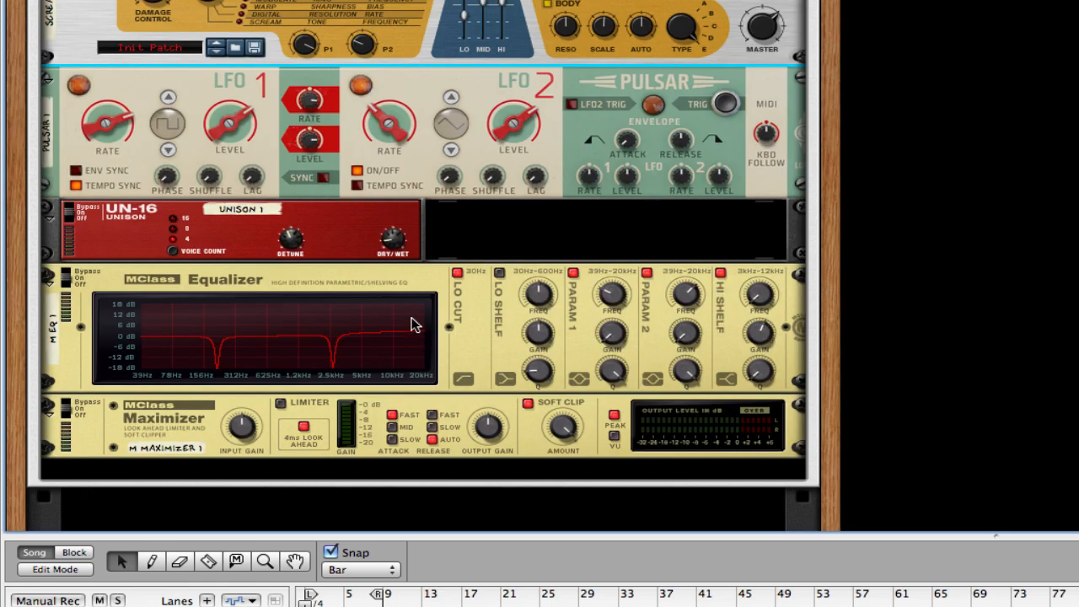
pyautogui.click(759, 335)
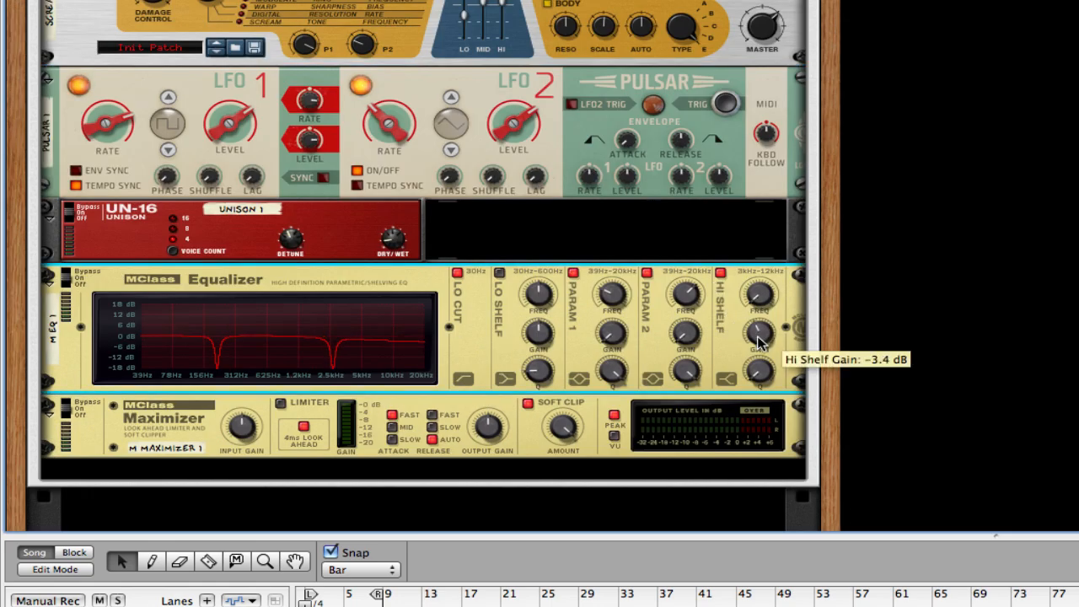
pyautogui.moveTo(757, 335); pyautogui.dragTo(758, 337)
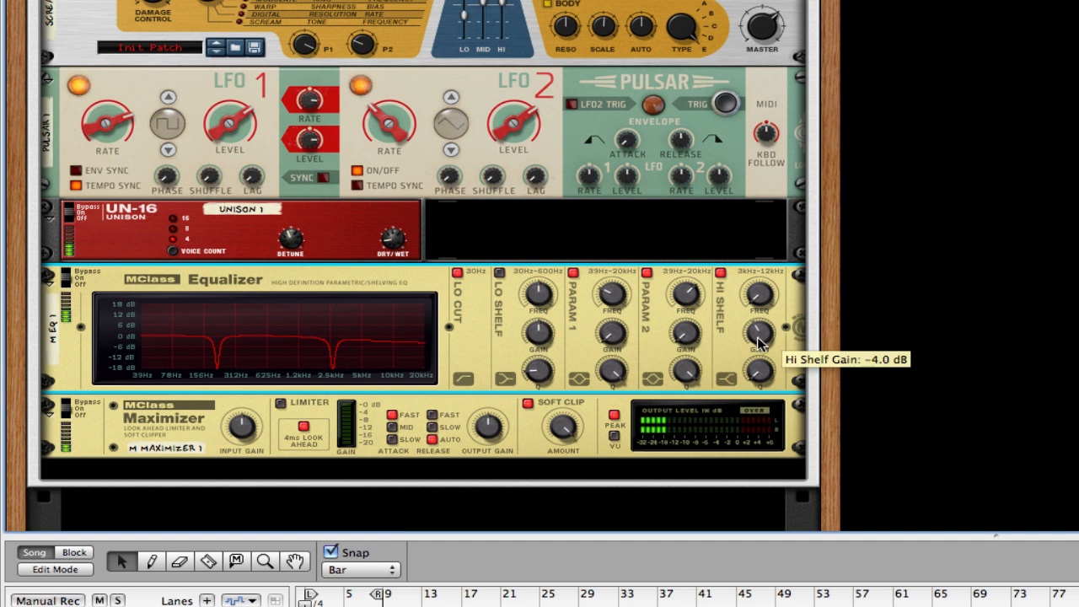
pyautogui.moveTo(758, 340); pyautogui.dragTo(759, 339)
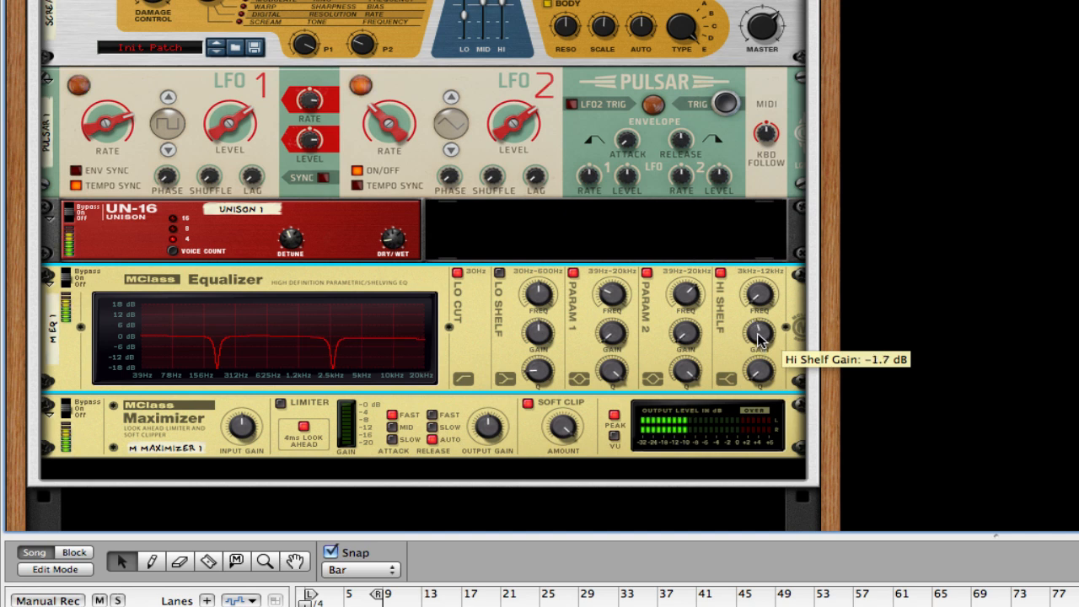
pyautogui.moveTo(758, 338); pyautogui.dragTo(761, 339)
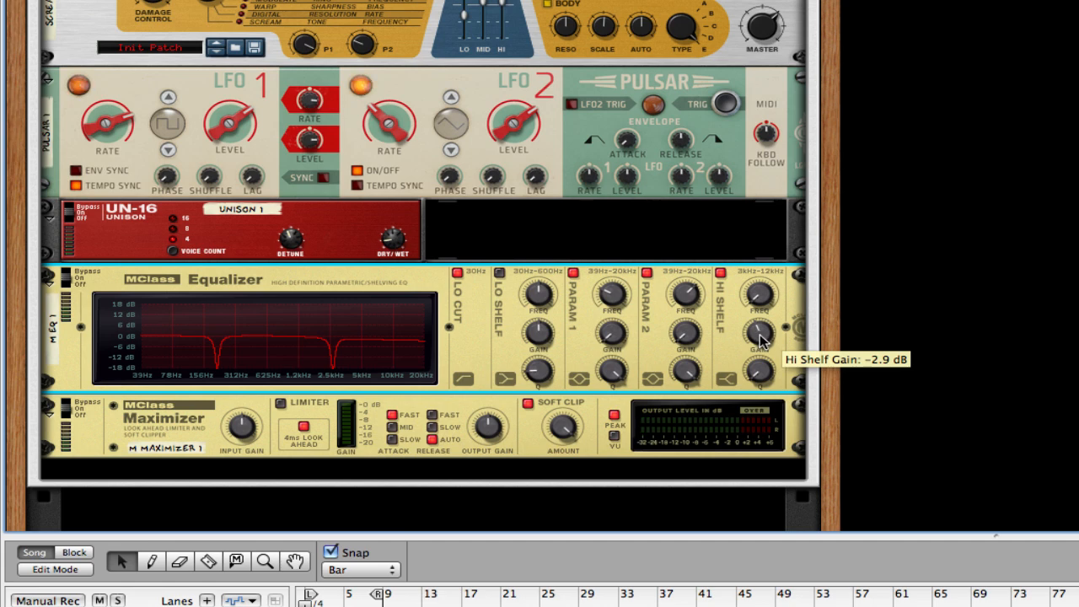
# - Save the Combinator patch as Humming Bird in the Clean Dirty Patches folder
pyautogui.scroll(15, 570, 325)
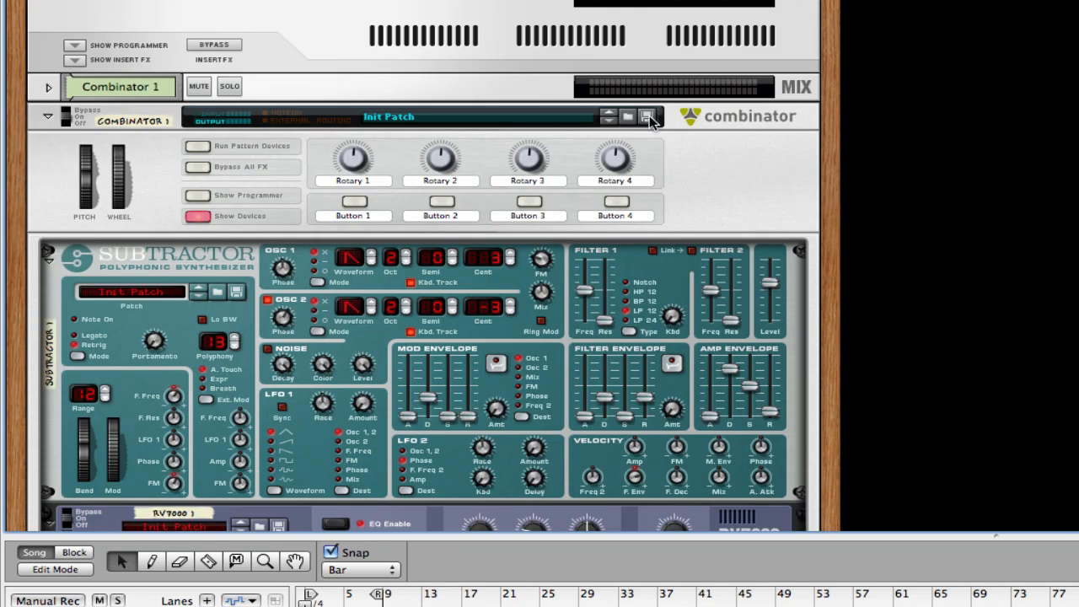
pyautogui.click(645, 115)
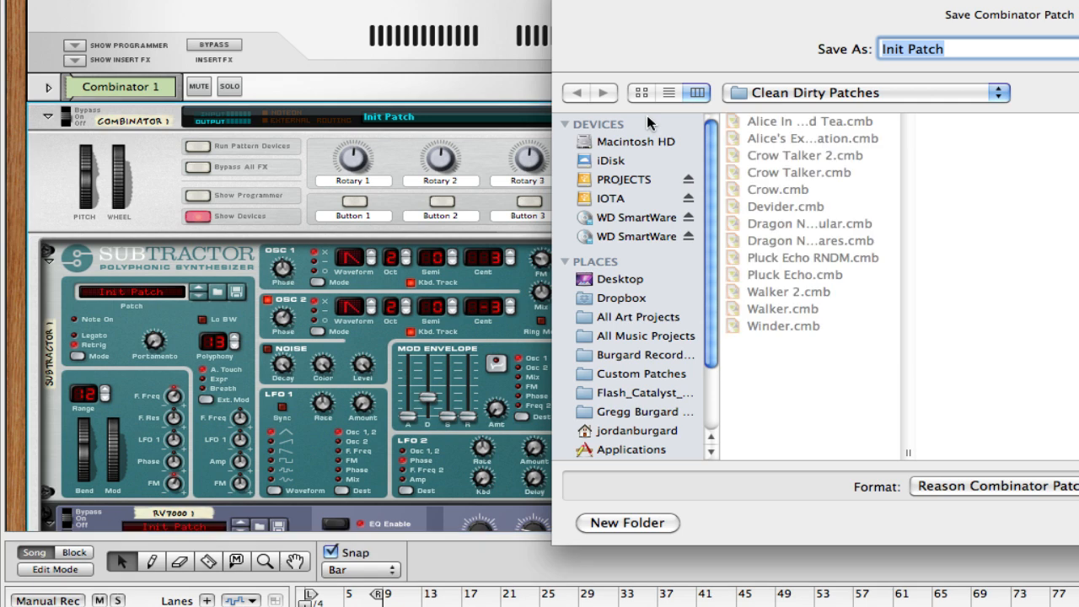
pyautogui.write('Humming Bi')
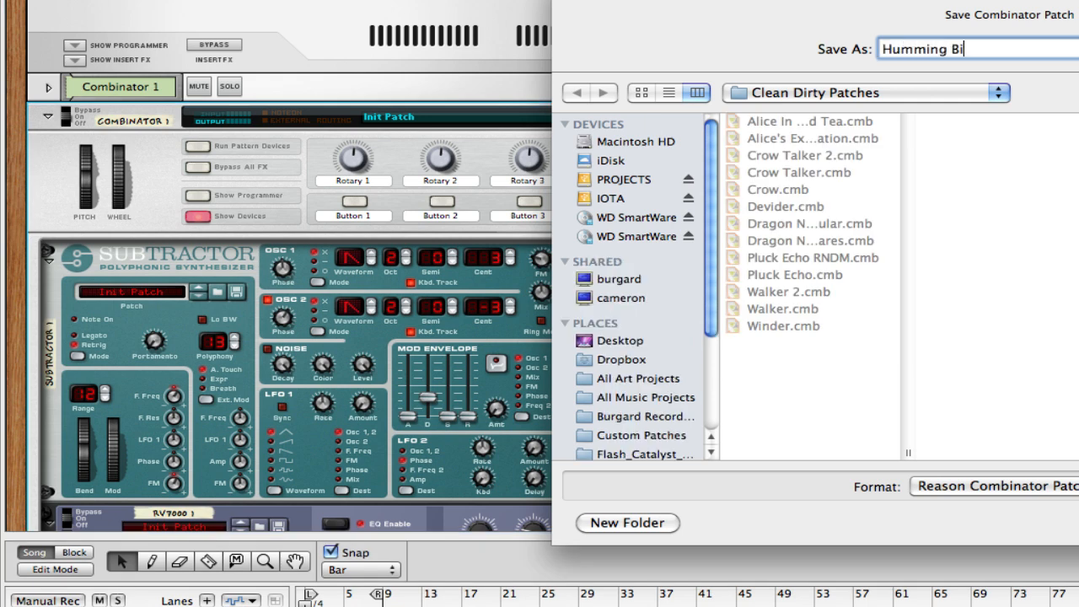
pyautogui.write('rd')
pyautogui.press('Return')
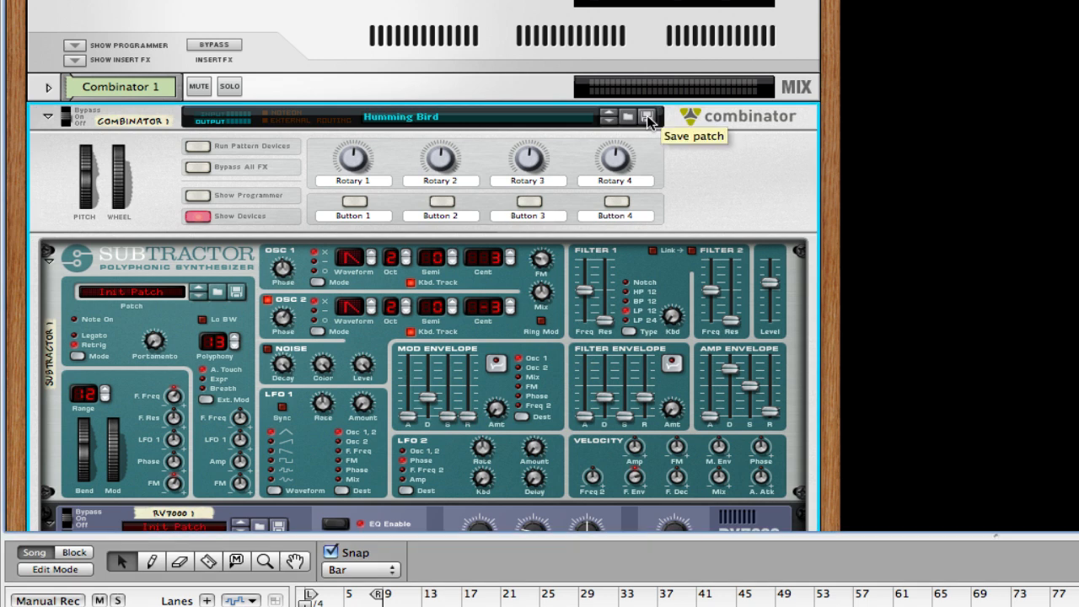